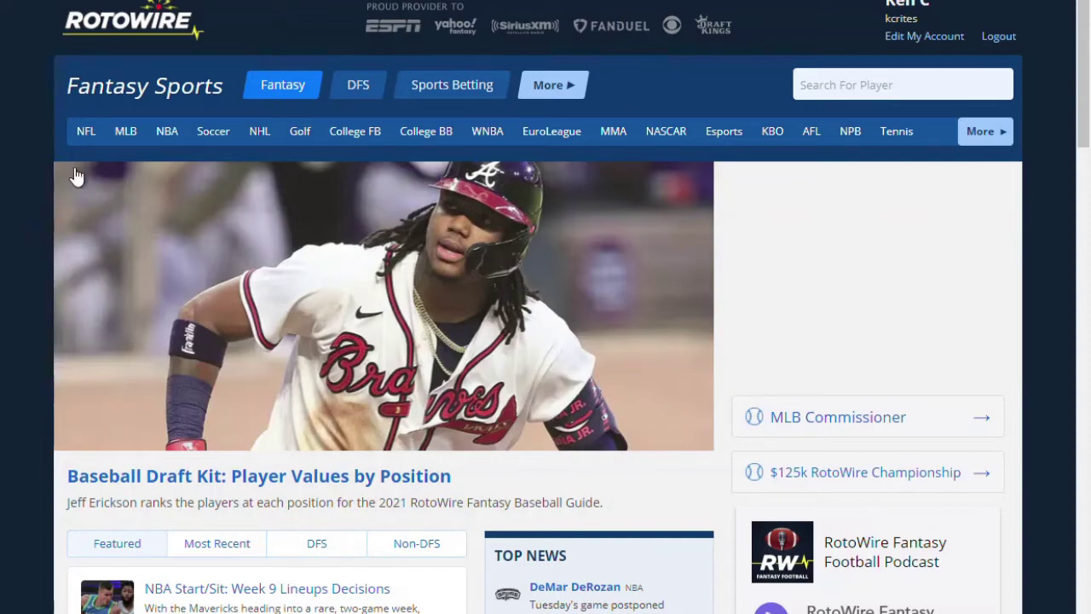
# Step: Open the Baseball section's Draft Kit menu to reach Custom Auction Values
pyautogui.click(130, 132)
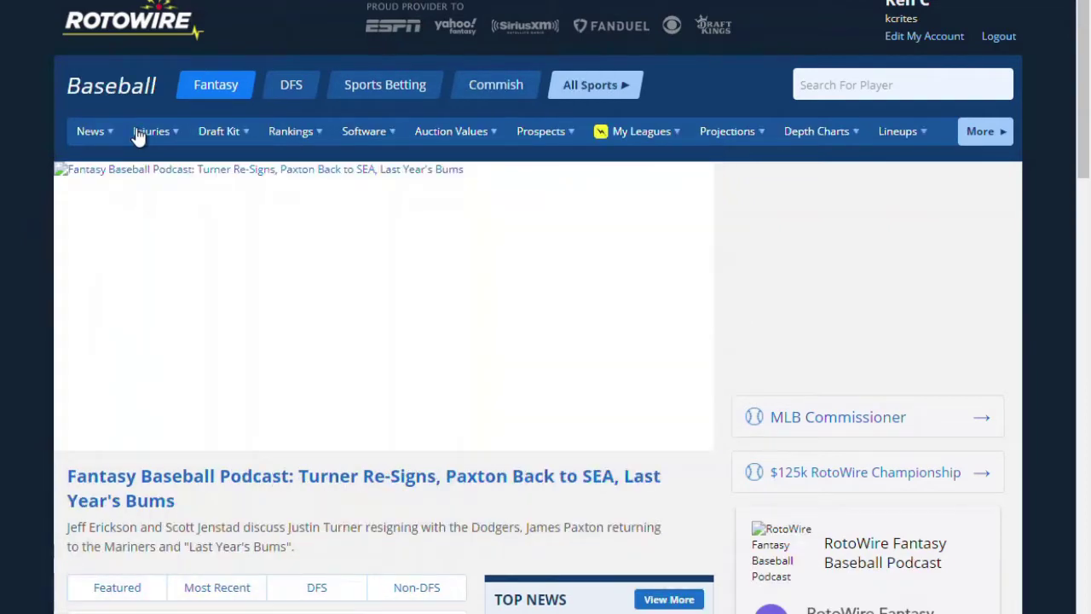
pyautogui.moveTo(137, 133)
pyautogui.moveTo(219, 134)
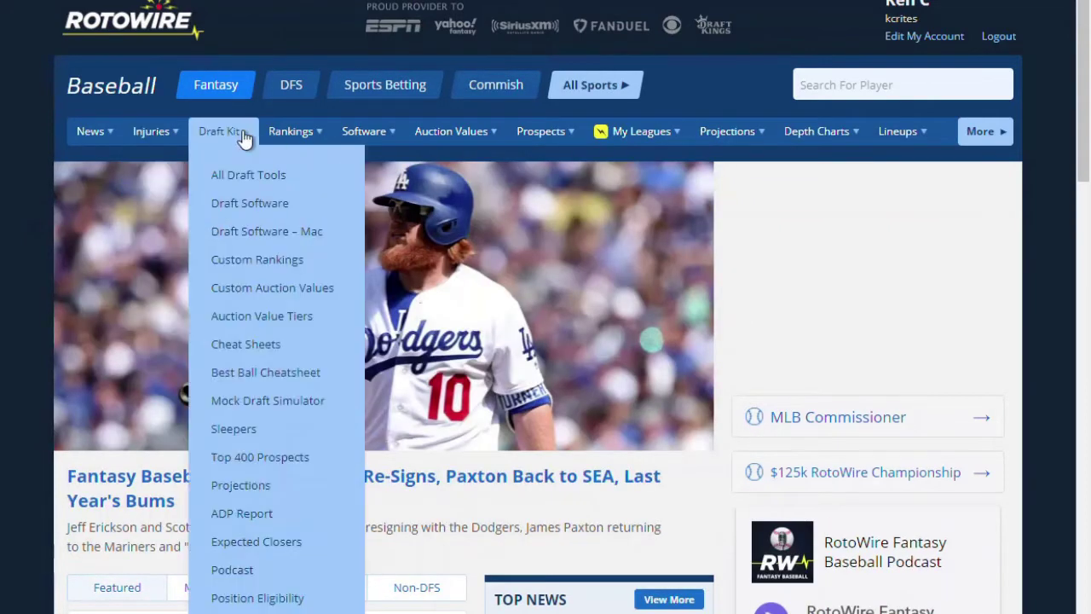
pyautogui.click(343, 291)
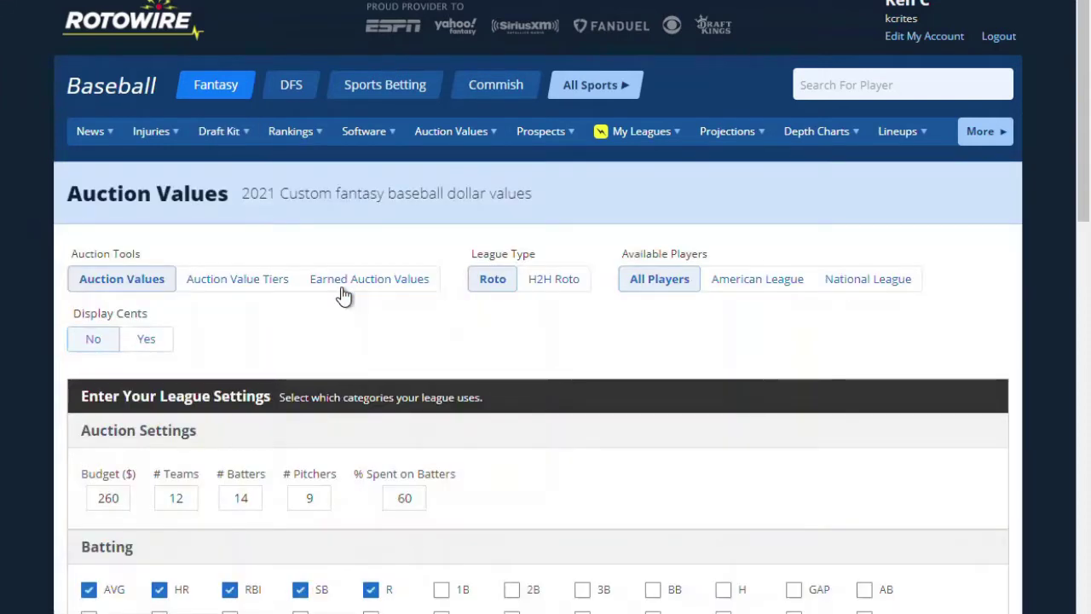
pyautogui.scroll(-3, 341, 305)
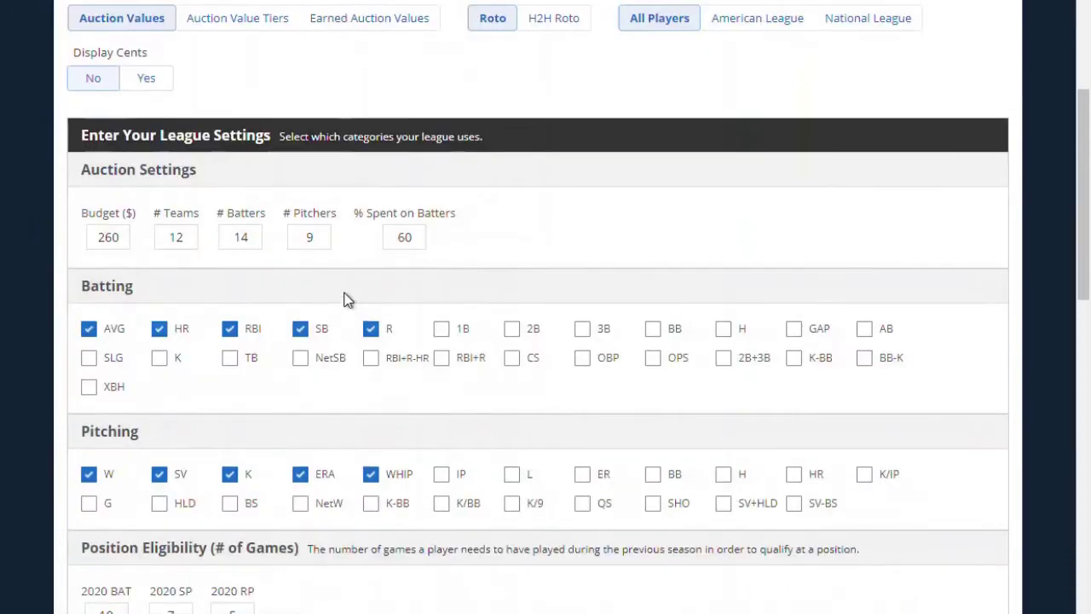
pyautogui.scroll(2, 465, 237)
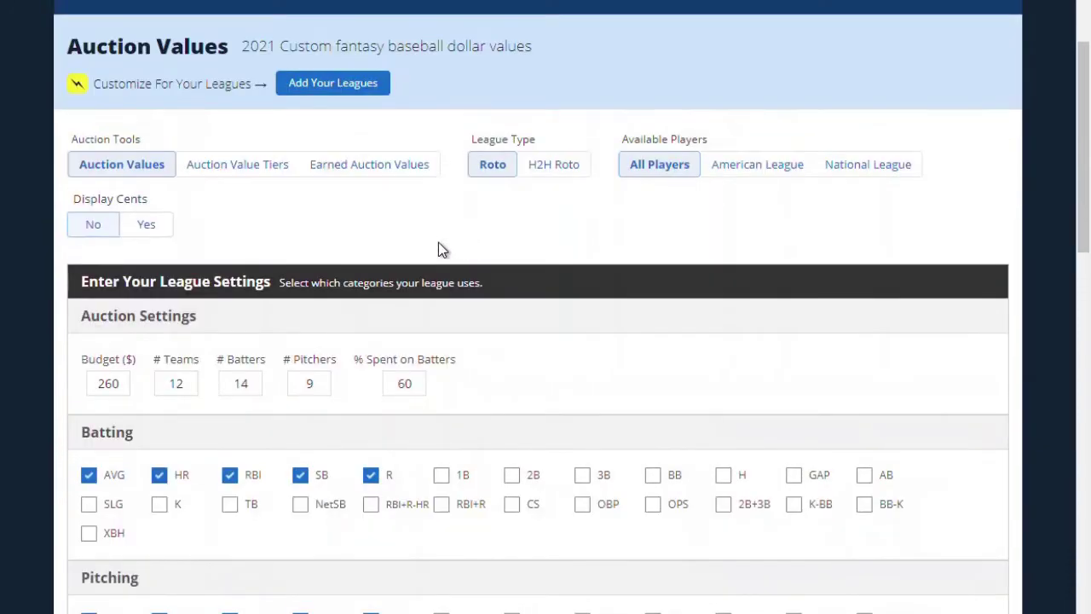
pyautogui.scroll(2, 438, 242)
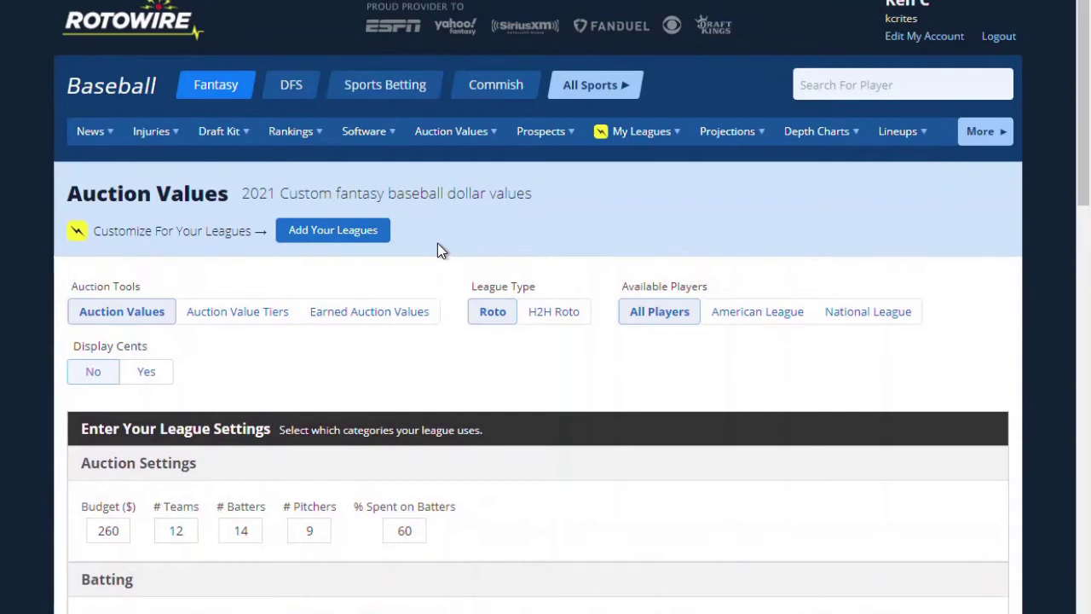
pyautogui.scroll(-5, 437, 250)
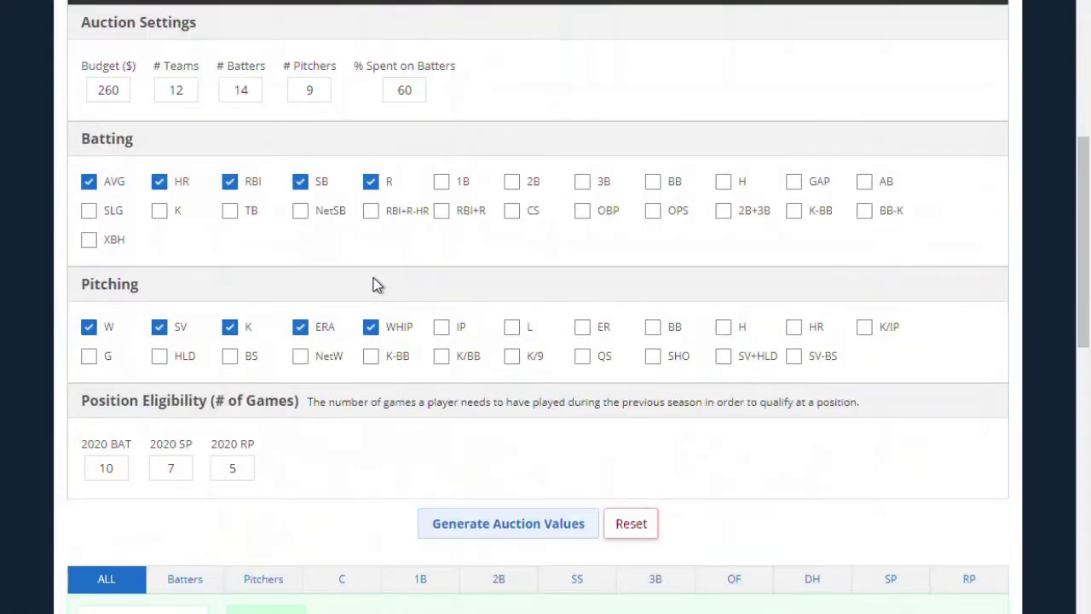
pyautogui.scroll(5, 377, 285)
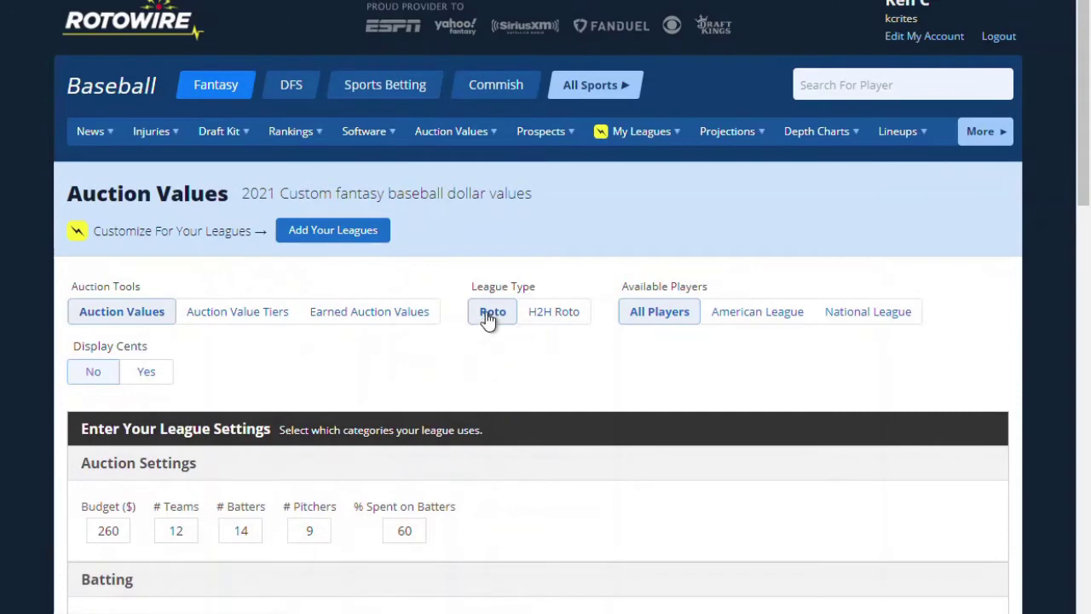
# Step: Limit auction values to American League players with cents displayed, and select the 260 budget
pyautogui.click(738, 320)
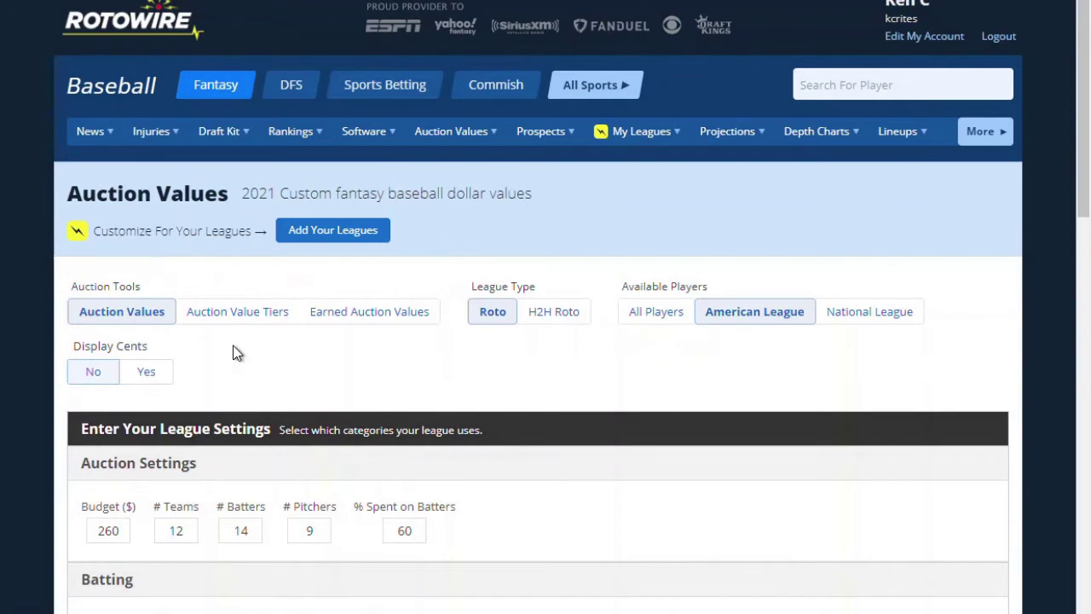
pyautogui.click(150, 378)
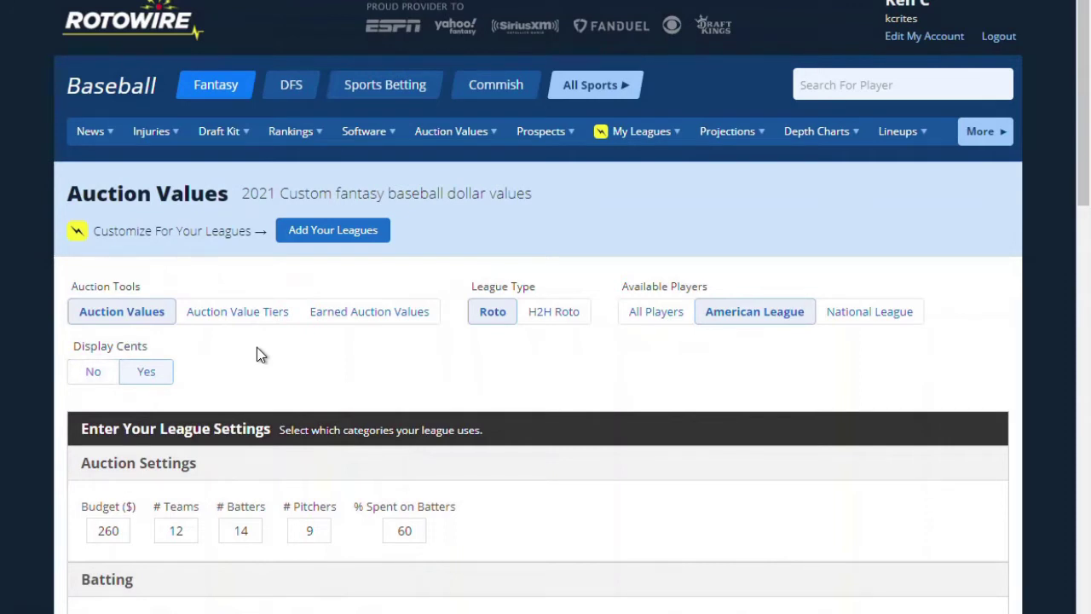
pyautogui.scroll(-3, 257, 347)
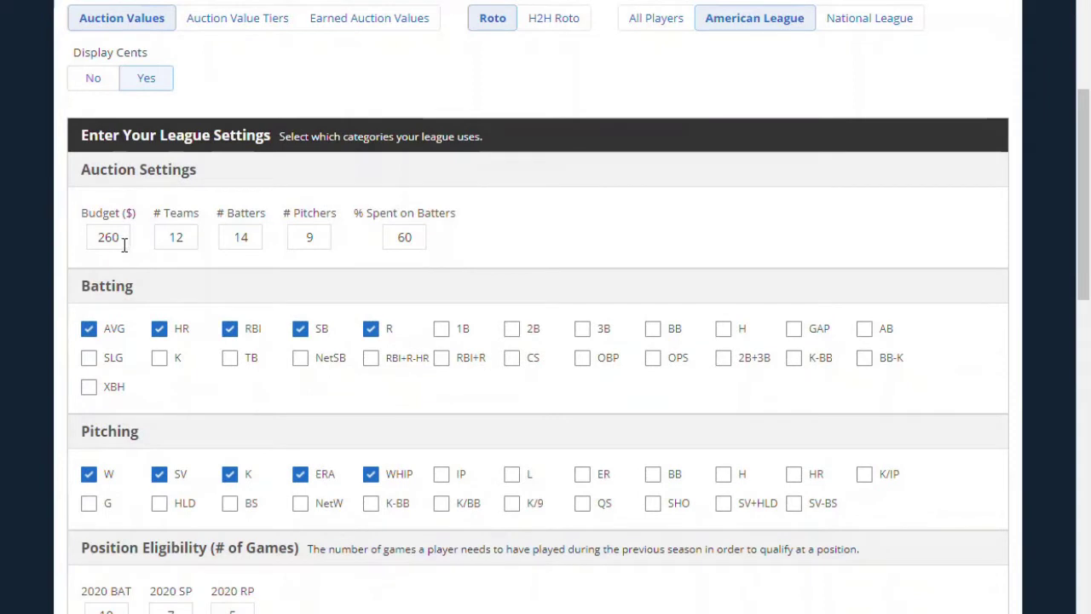
pyautogui.moveTo(124, 237); pyautogui.dragTo(63, 238)
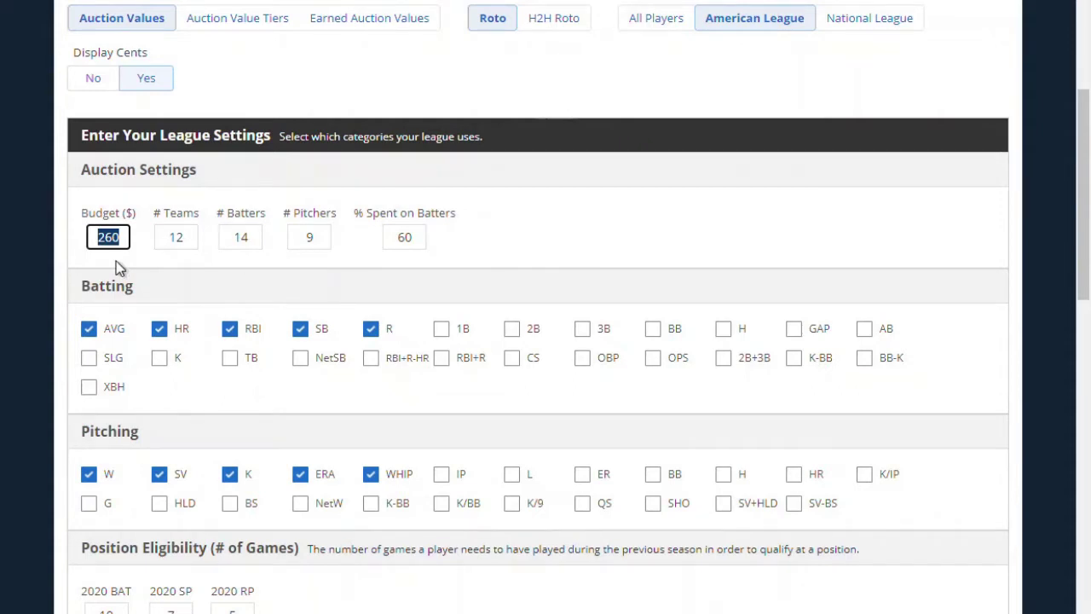
# Step: Set the budget to 15 with 65% spent on batters
pyautogui.write('15')
pyautogui.doubleClick(397, 237)
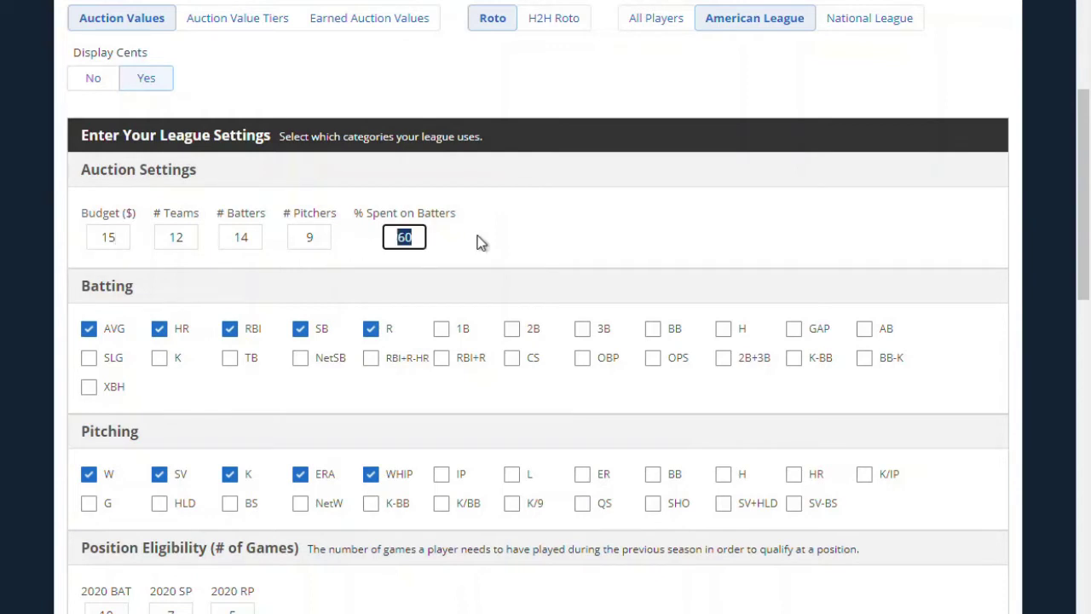
pyautogui.write('65')
pyautogui.press('Tab')
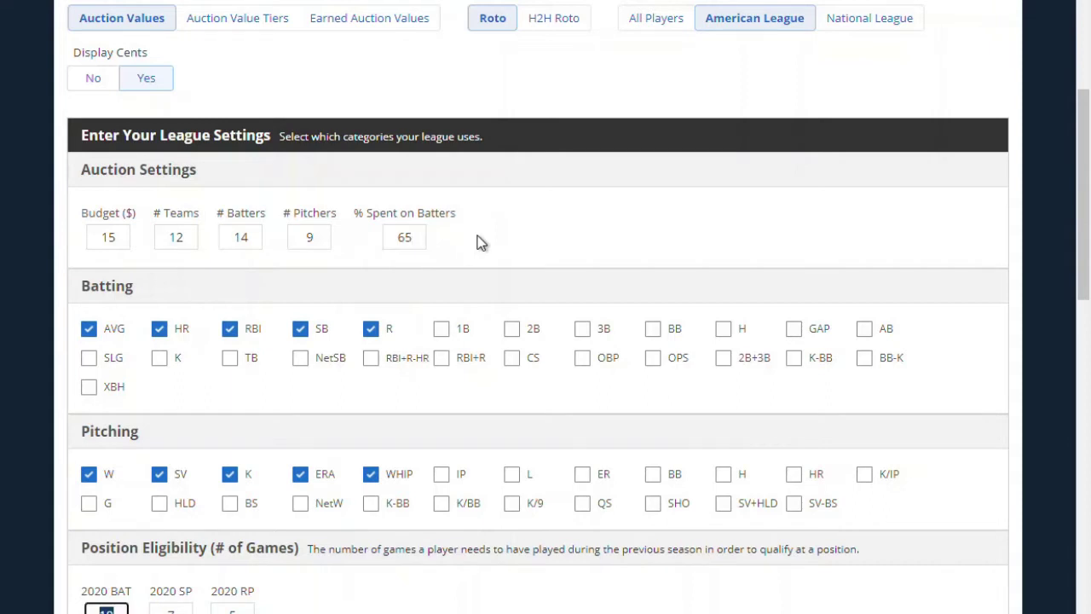
# Step: Remove R from the batting categories and K from the pitching categories
pyautogui.click(370, 328)
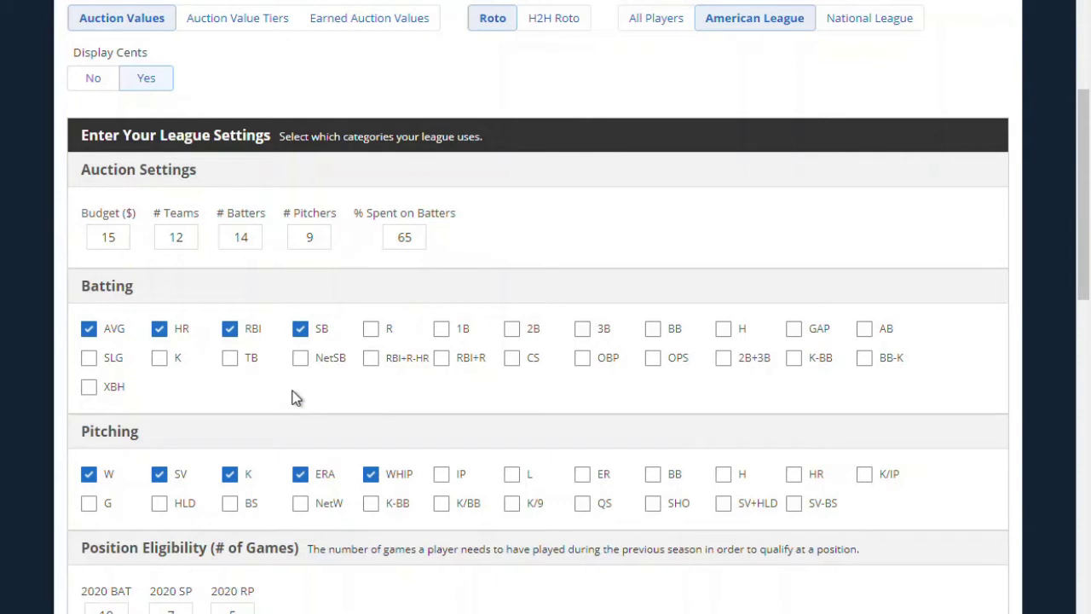
pyautogui.click(230, 473)
pyautogui.scroll(-3, 351, 386)
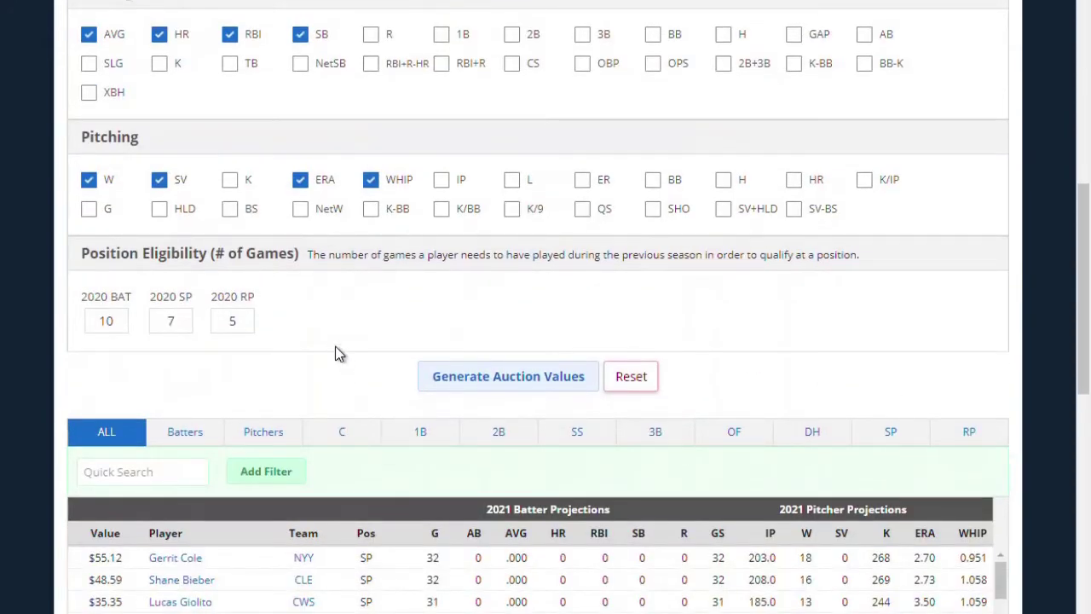
# Step: Change 2020 batter eligibility from 10 to 5 games and generate the auction values
pyautogui.moveTo(120, 328); pyautogui.dragTo(88, 331)
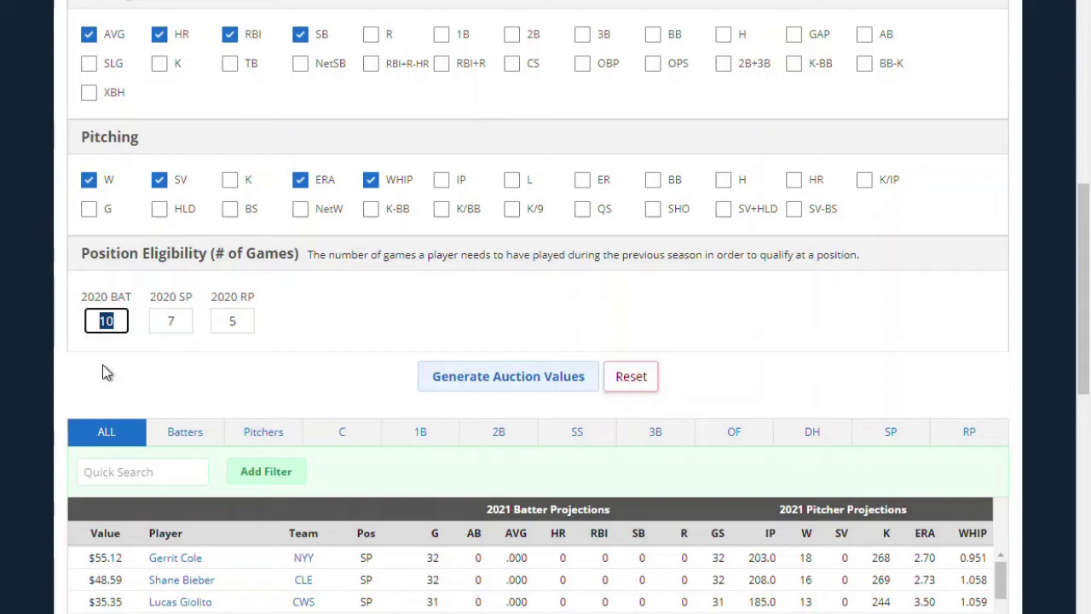
pyautogui.write('5')
pyautogui.press('Tab')
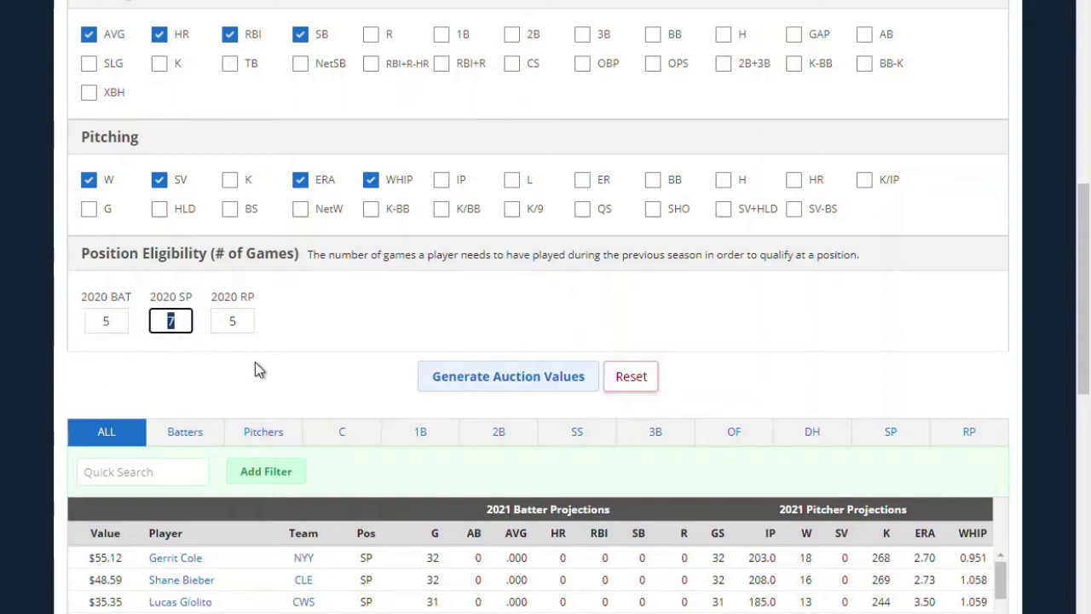
pyautogui.scroll(-4, 297, 361)
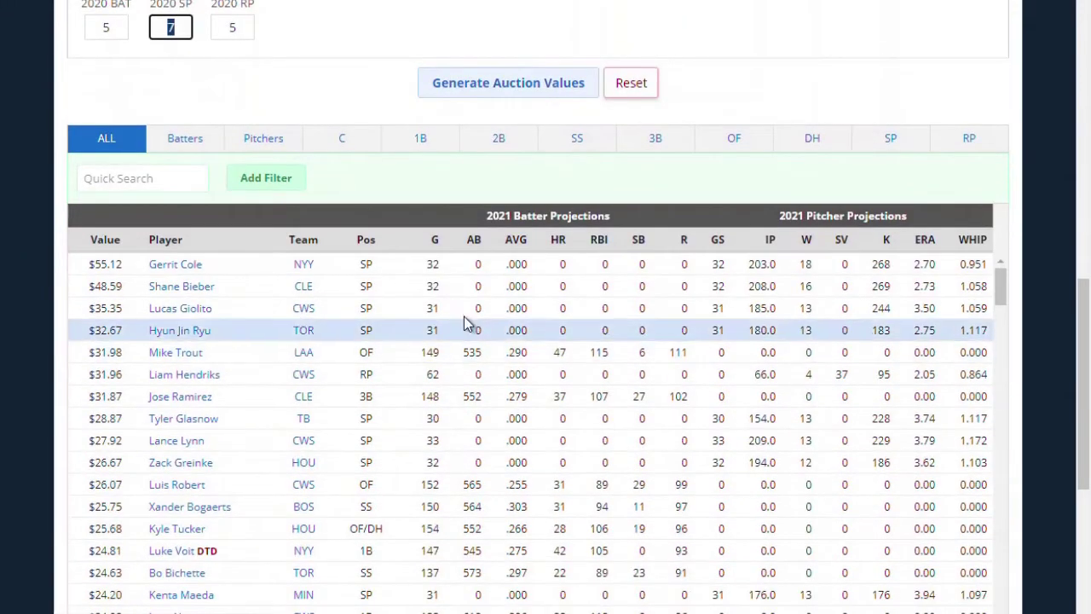
pyautogui.click(524, 84)
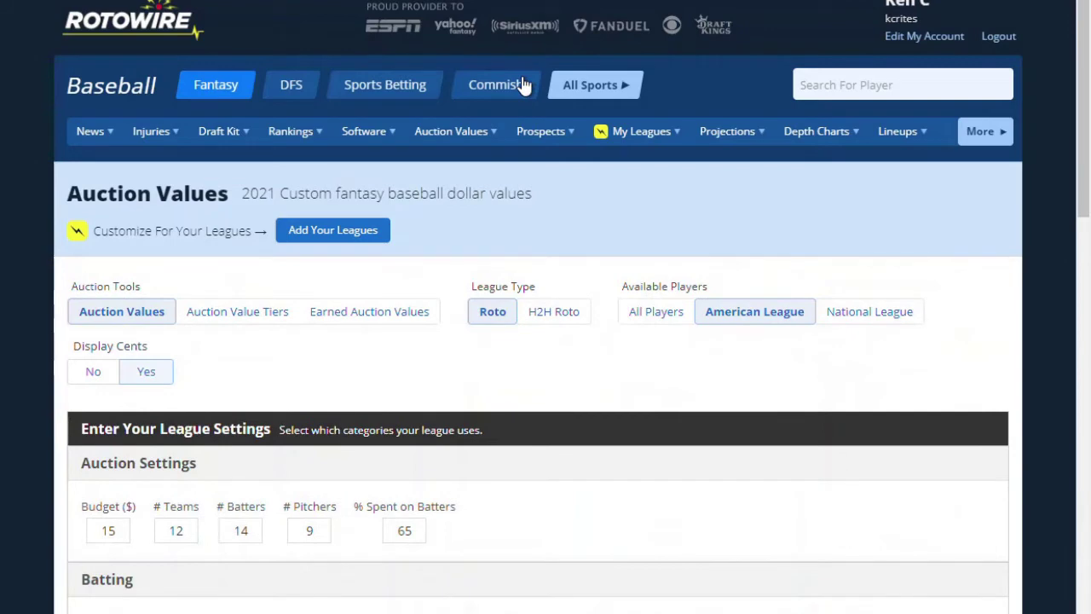
pyautogui.scroll(-5, 480, 190)
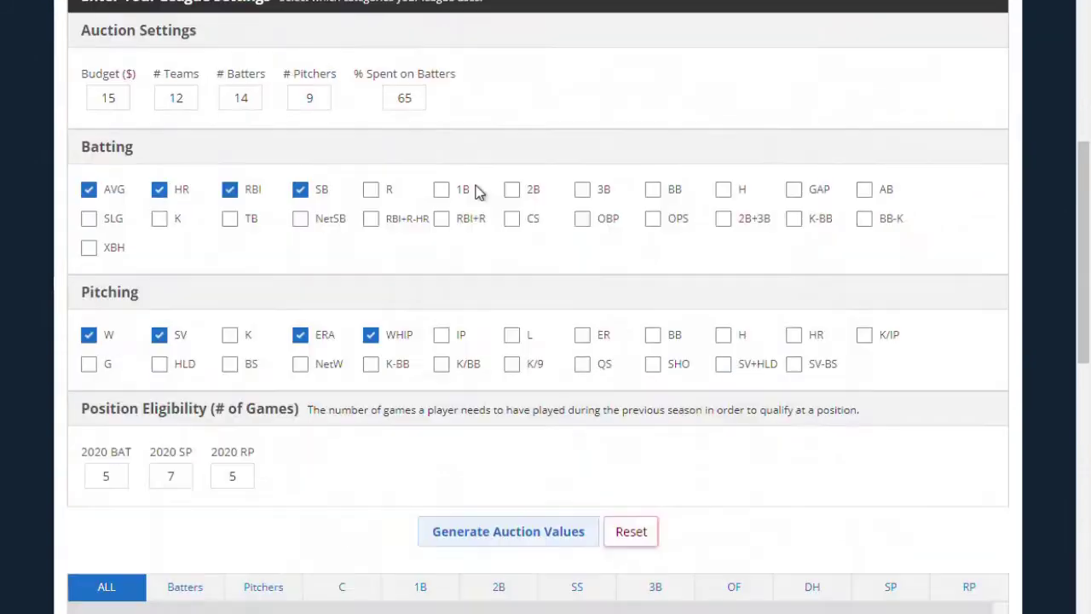
pyautogui.scroll(-3, 473, 256)
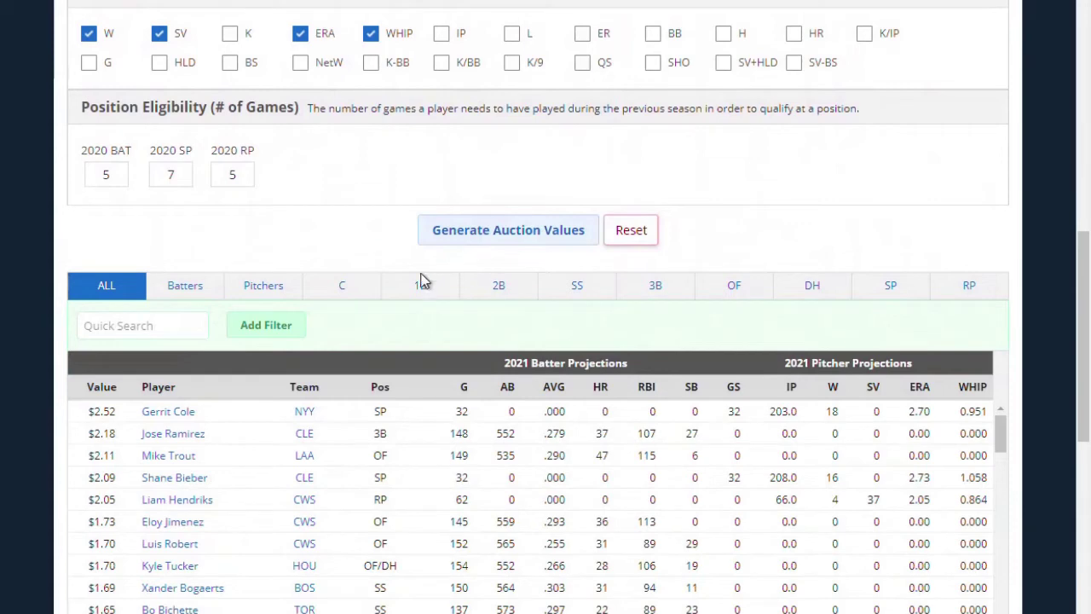
pyautogui.scroll(-2, 414, 281)
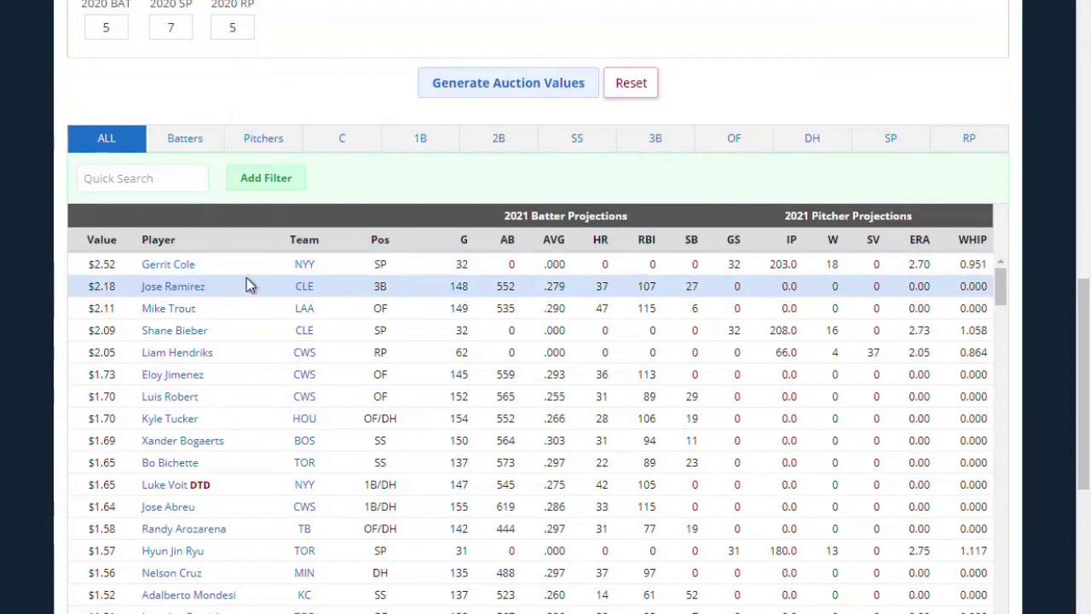
pyautogui.scroll(-5, 246, 277)
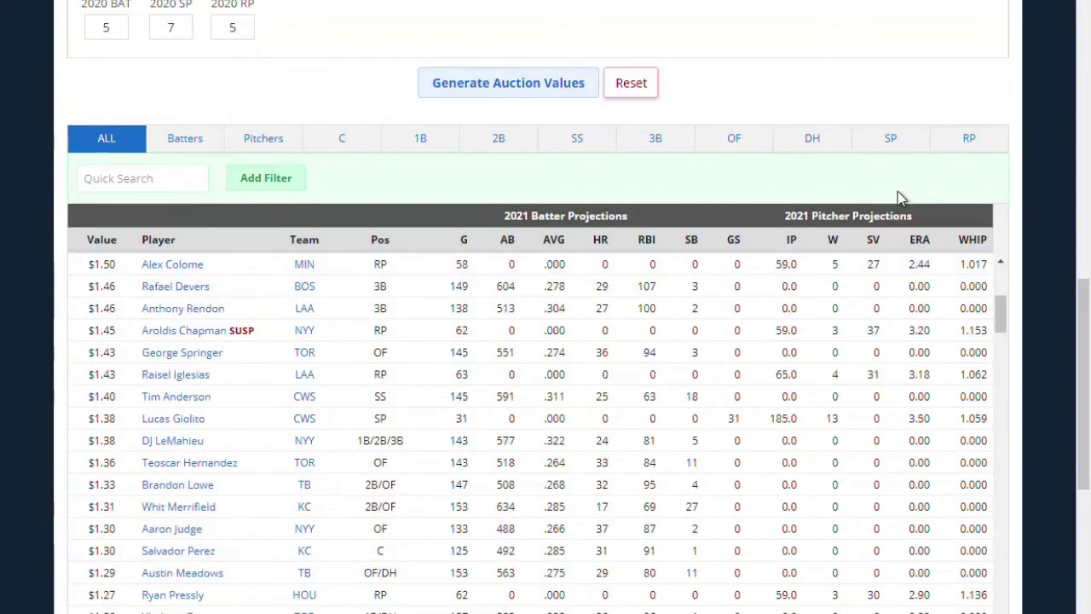
# Step: Review the Batters, Pitchers and 1B value tables, then return to the ALL players list
pyautogui.click(194, 145)
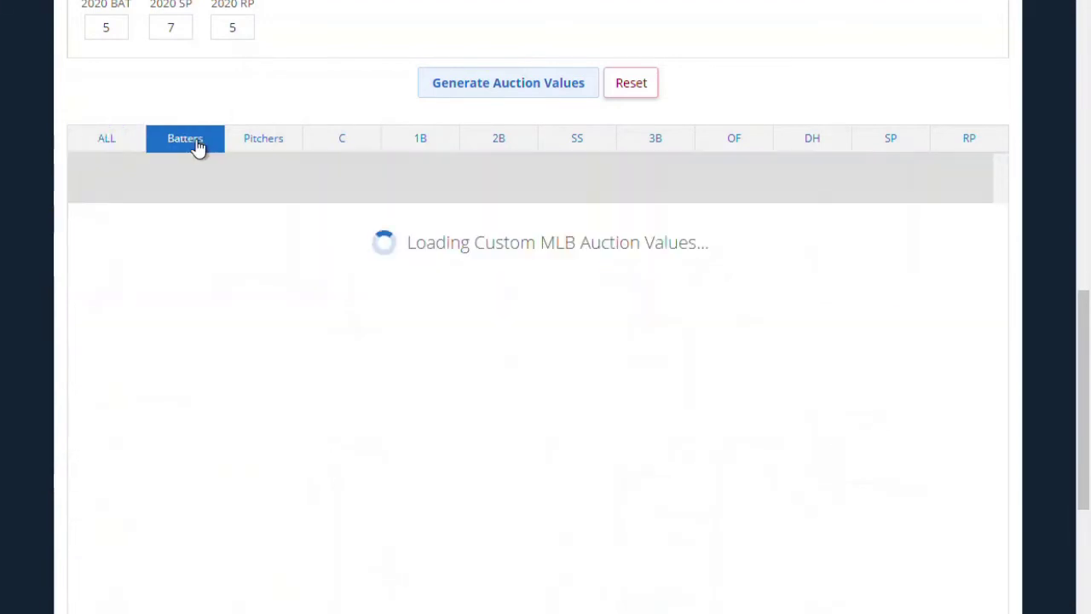
pyautogui.click(267, 145)
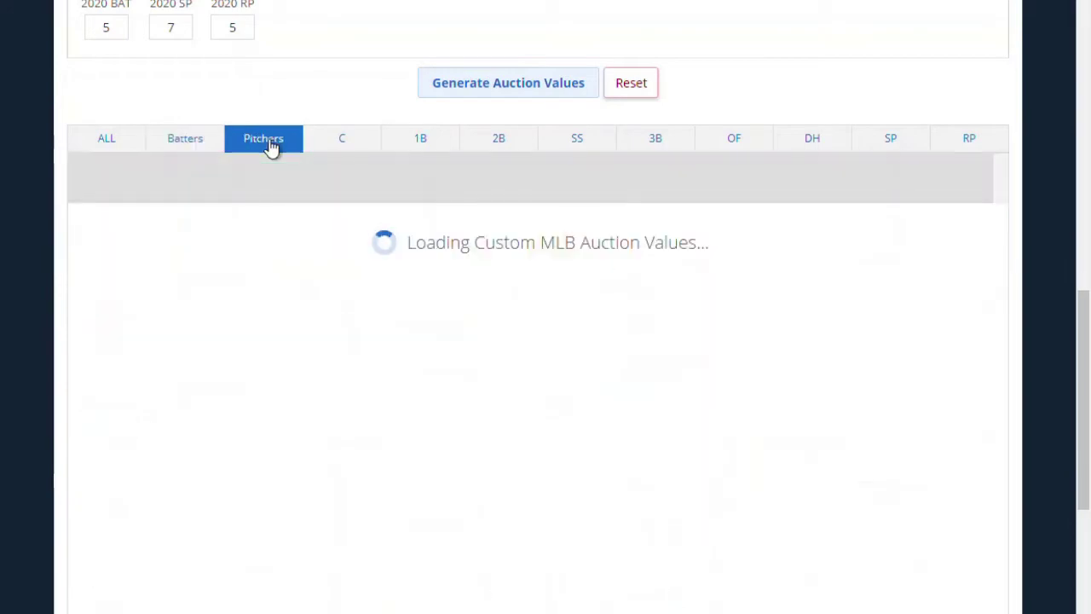
pyautogui.click(425, 142)
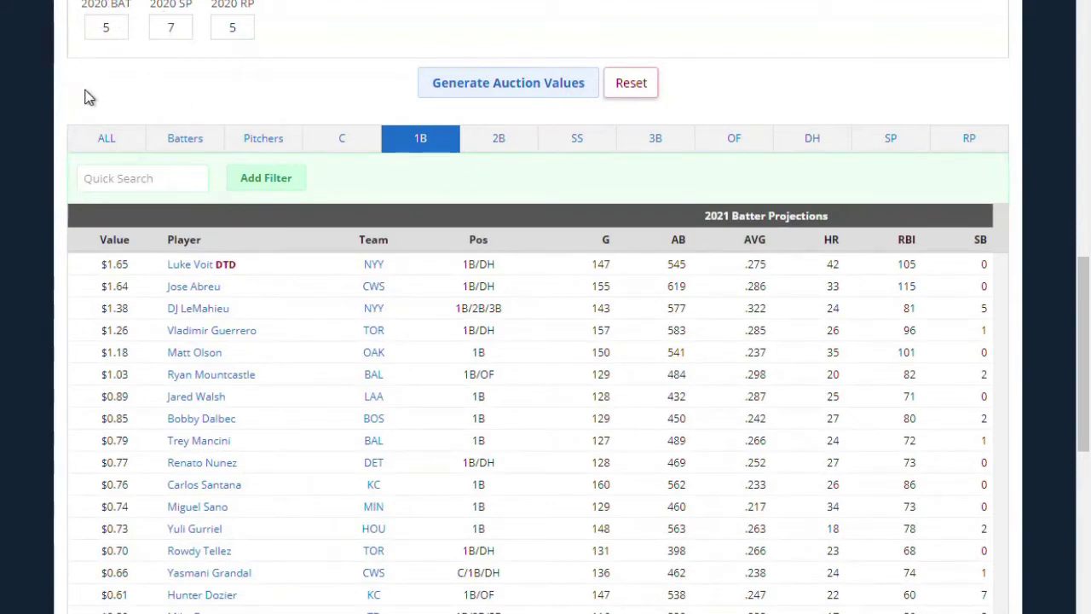
pyautogui.scroll(-3, 452, 224)
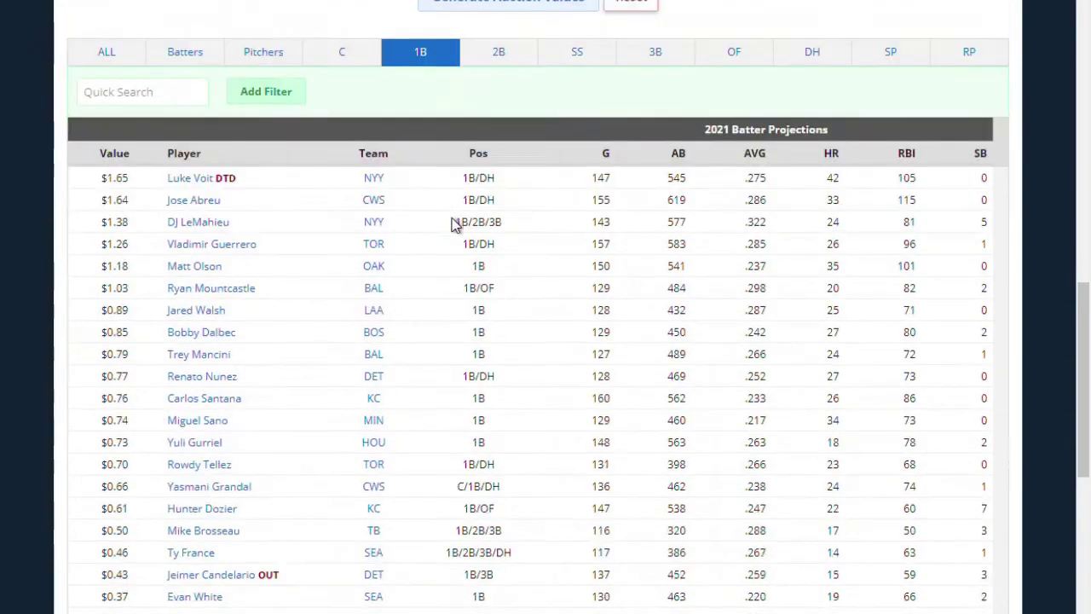
pyautogui.scroll(-3, 452, 224)
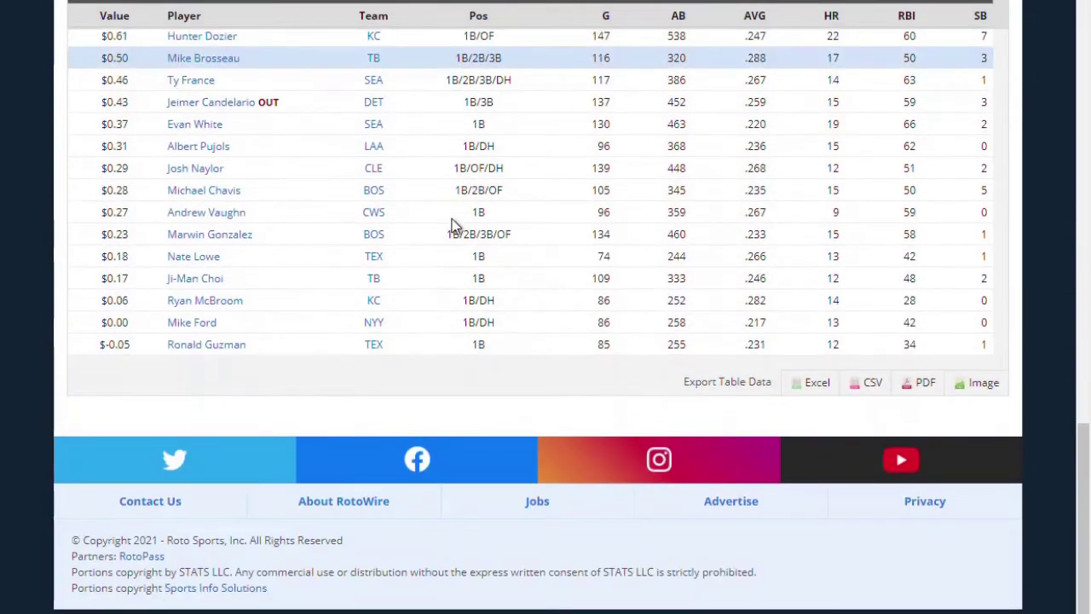
pyautogui.scroll(2, 452, 224)
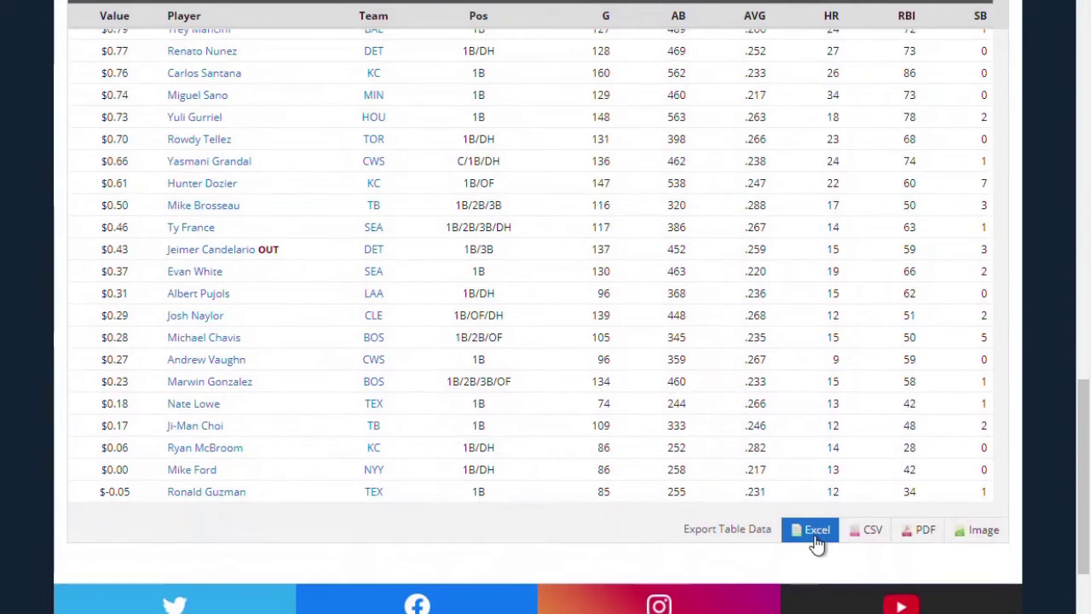
pyautogui.scroll(7, 756, 461)
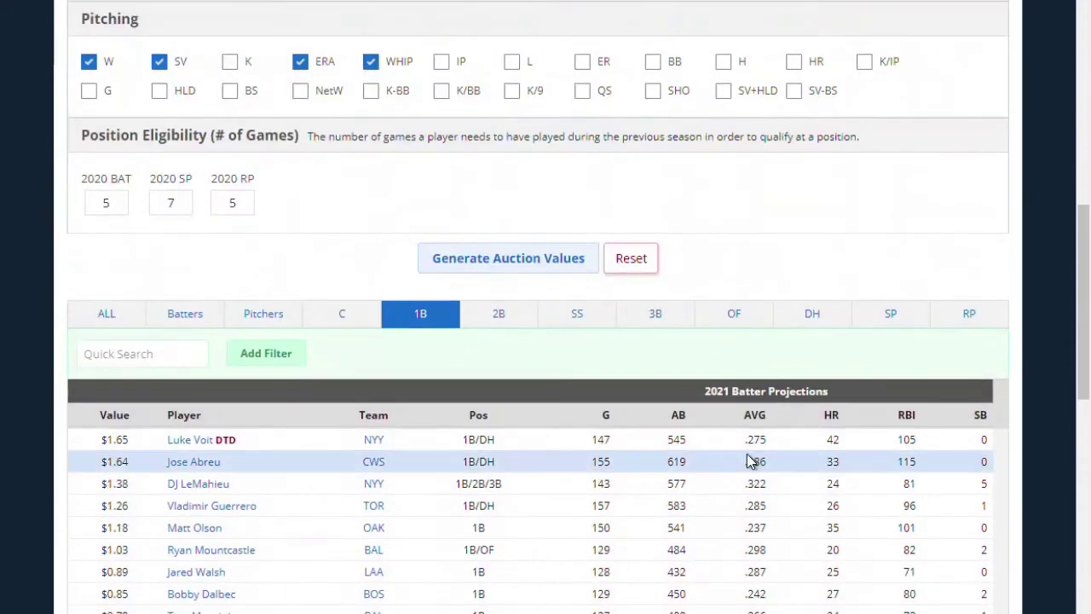
pyautogui.click(113, 324)
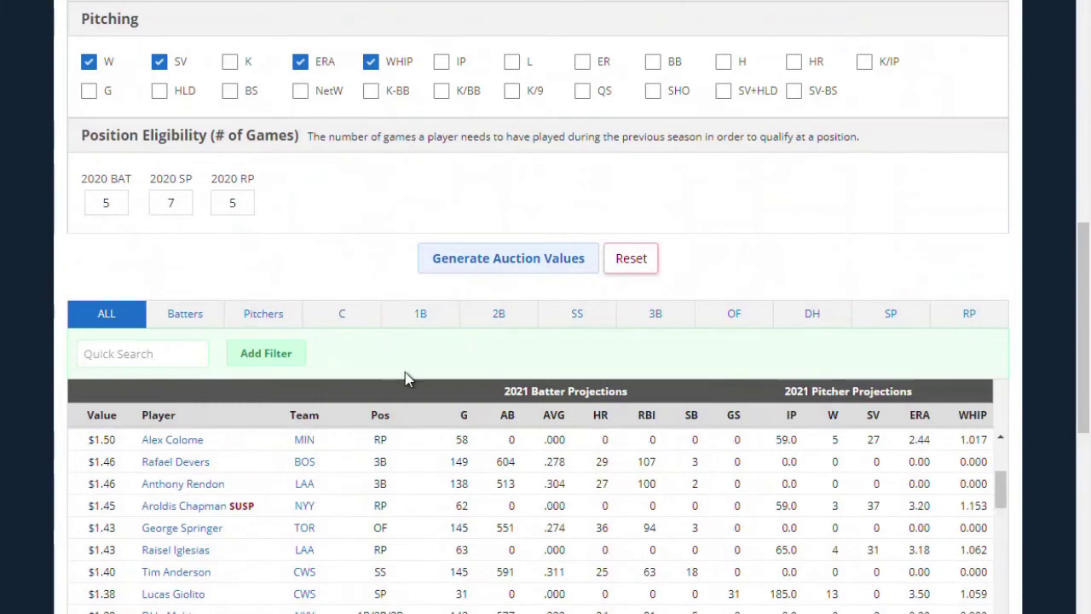
pyautogui.scroll(-7, 406, 379)
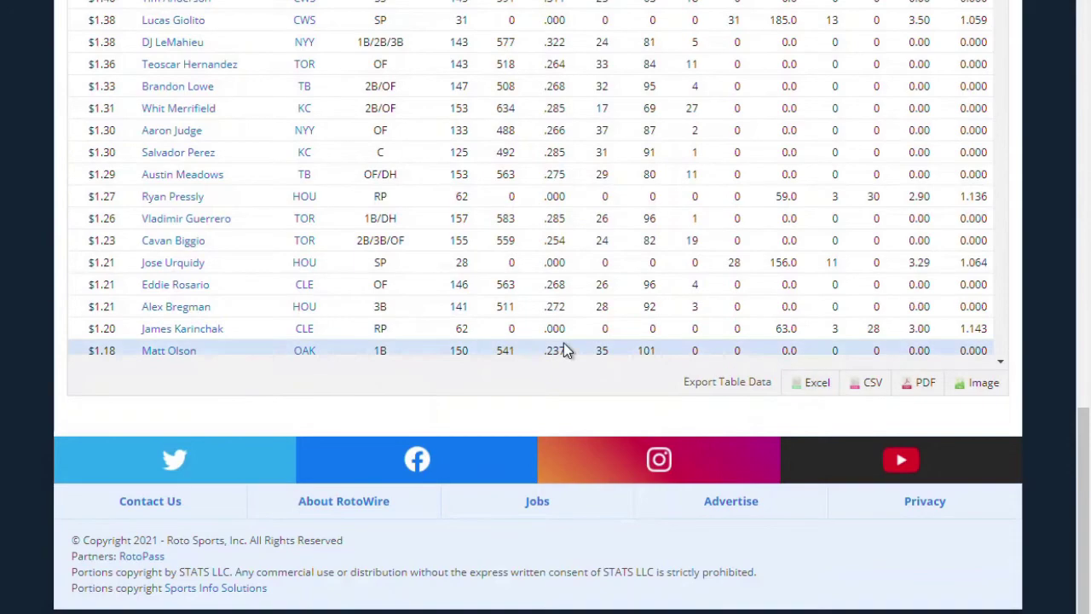
pyautogui.scroll(6, 482, 344)
pyautogui.scroll(5, 477, 250)
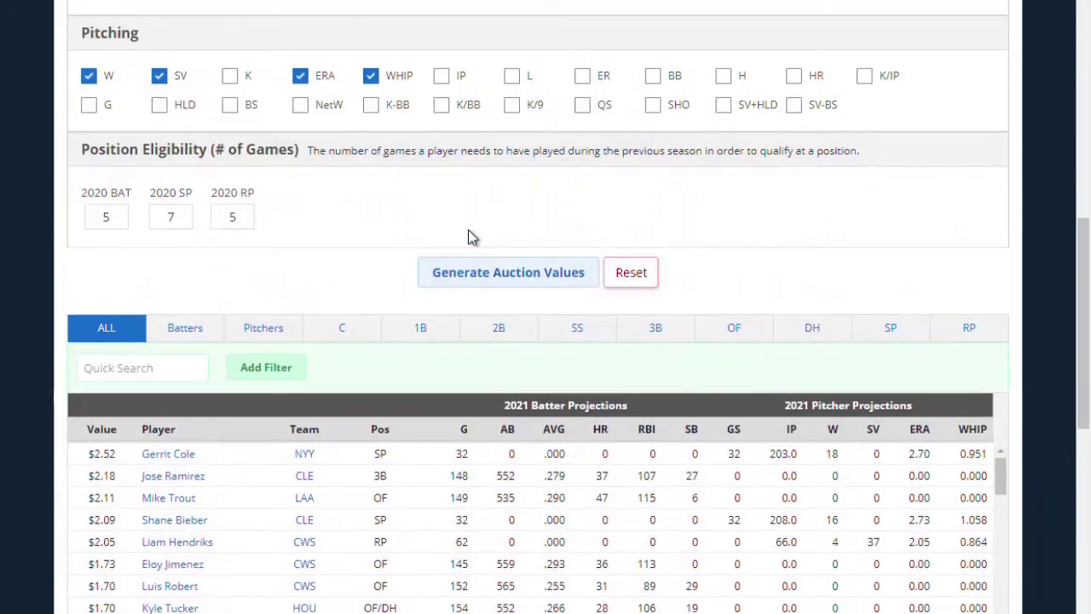
pyautogui.scroll(-7, 362, 271)
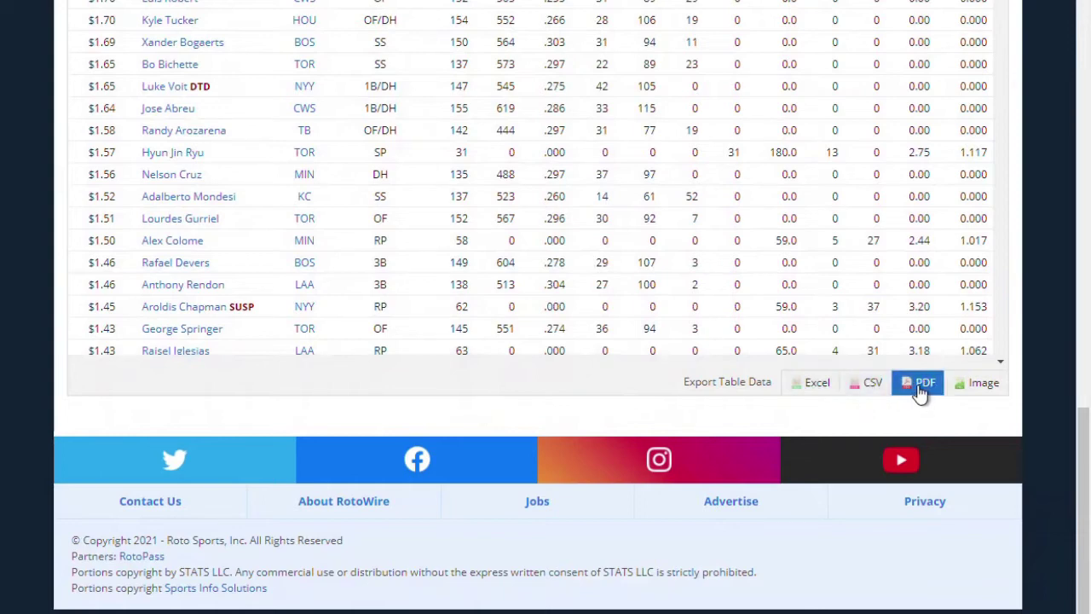
pyautogui.click(818, 385)
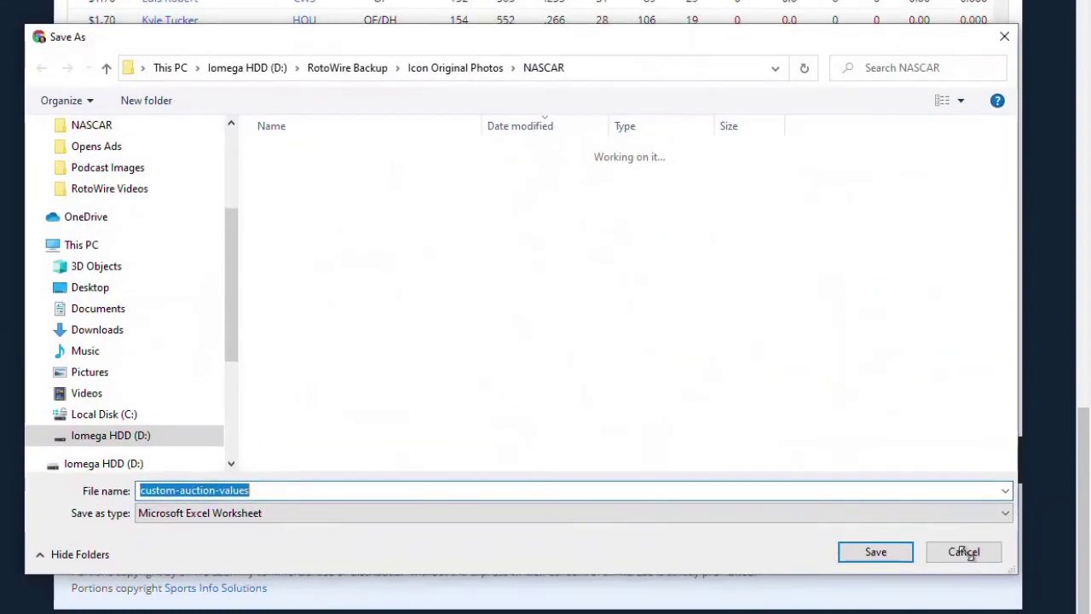
pyautogui.moveTo(1012, 569); pyautogui.dragTo(645, 424)
pyautogui.moveTo(357, 33); pyautogui.dragTo(460, 50)
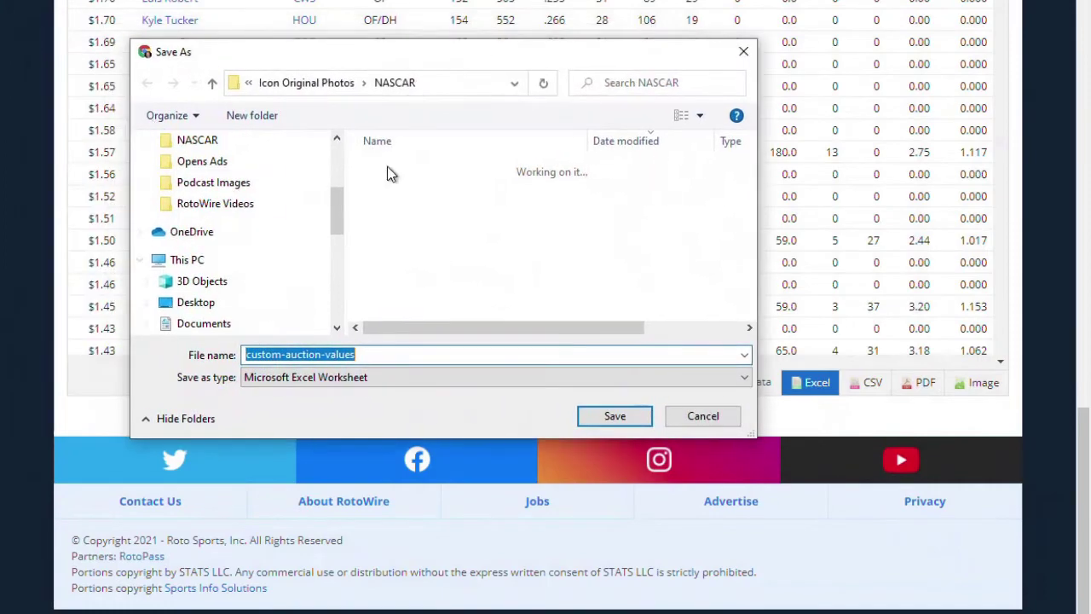
pyautogui.click(703, 416)
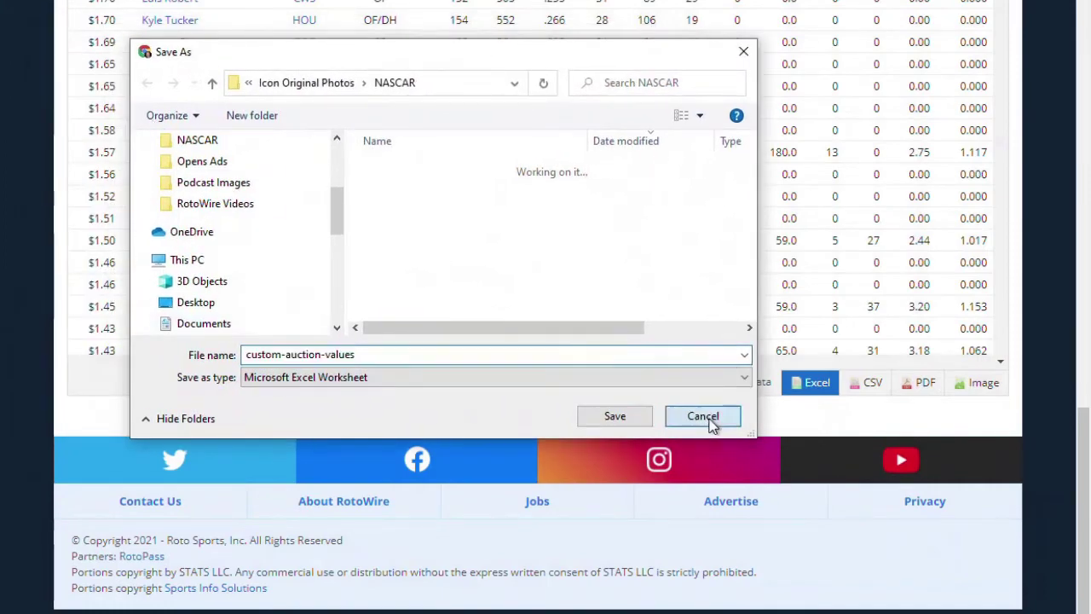
pyautogui.scroll(20, 647, 433)
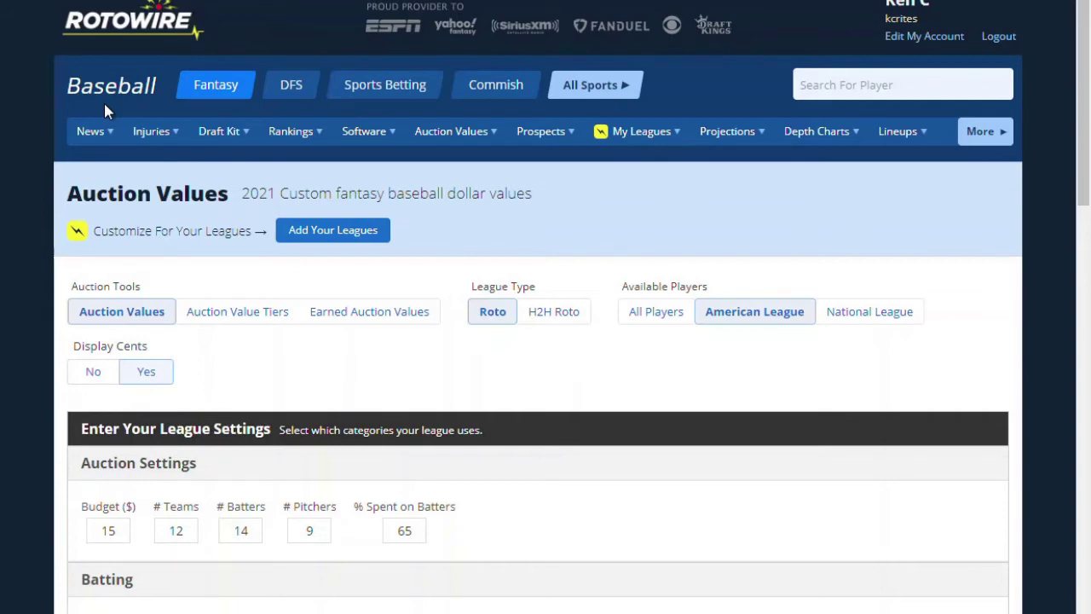
# Step: Open Auction Value Tiers set to H2H Roto, National League players, without cents
pyautogui.click(252, 312)
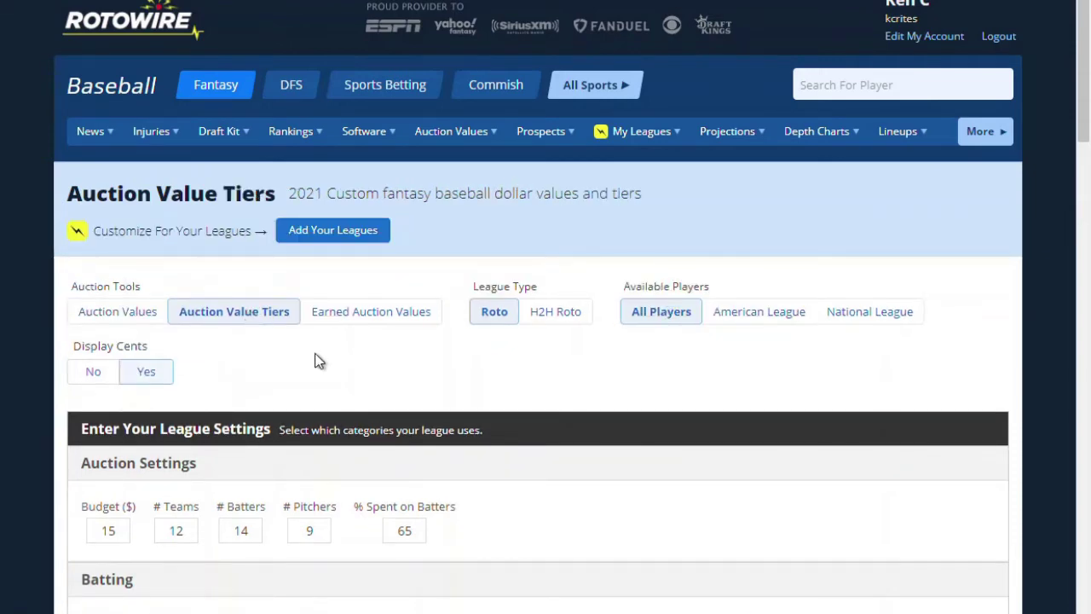
pyautogui.click(570, 314)
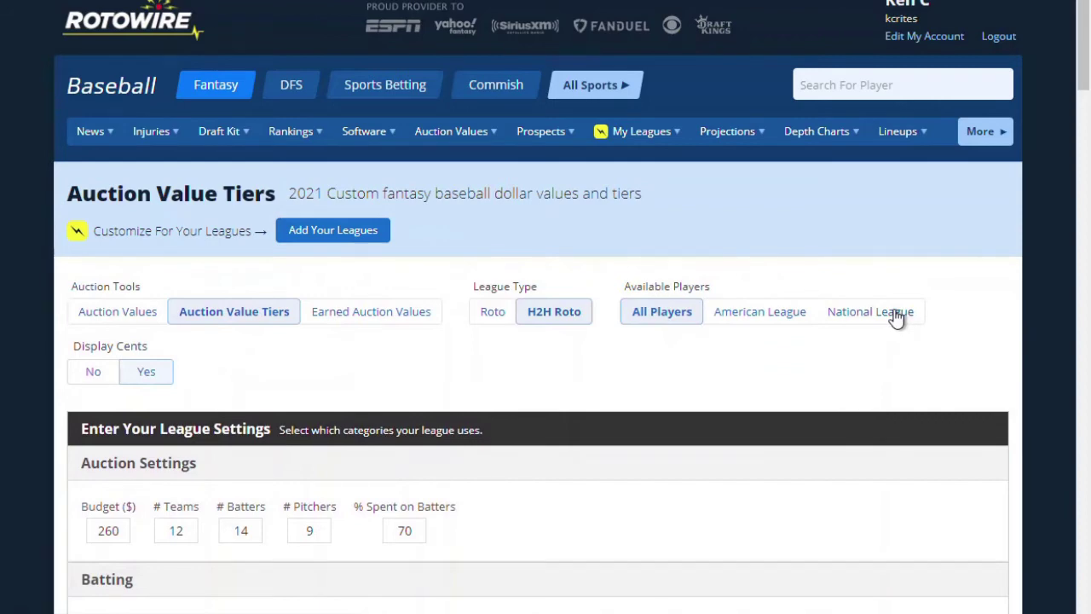
pyautogui.click(897, 317)
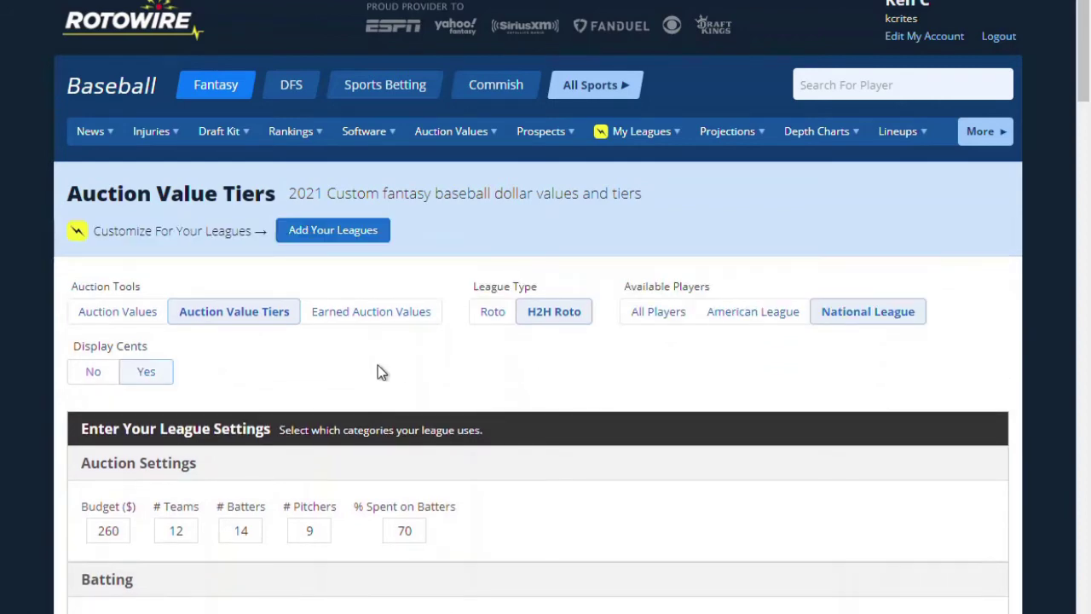
pyautogui.click(96, 378)
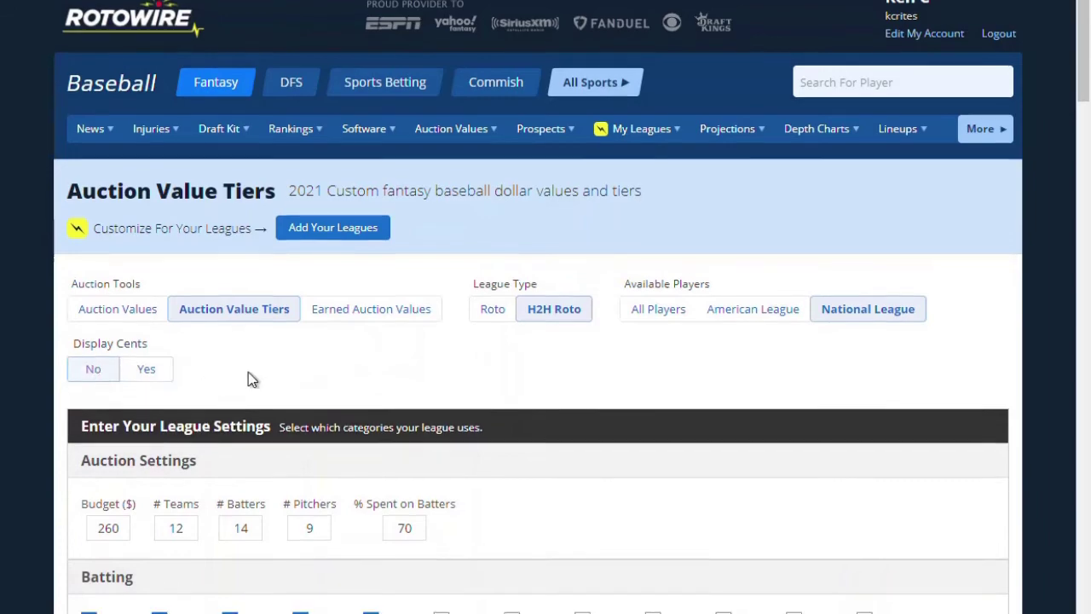
pyautogui.scroll(-3, 248, 375)
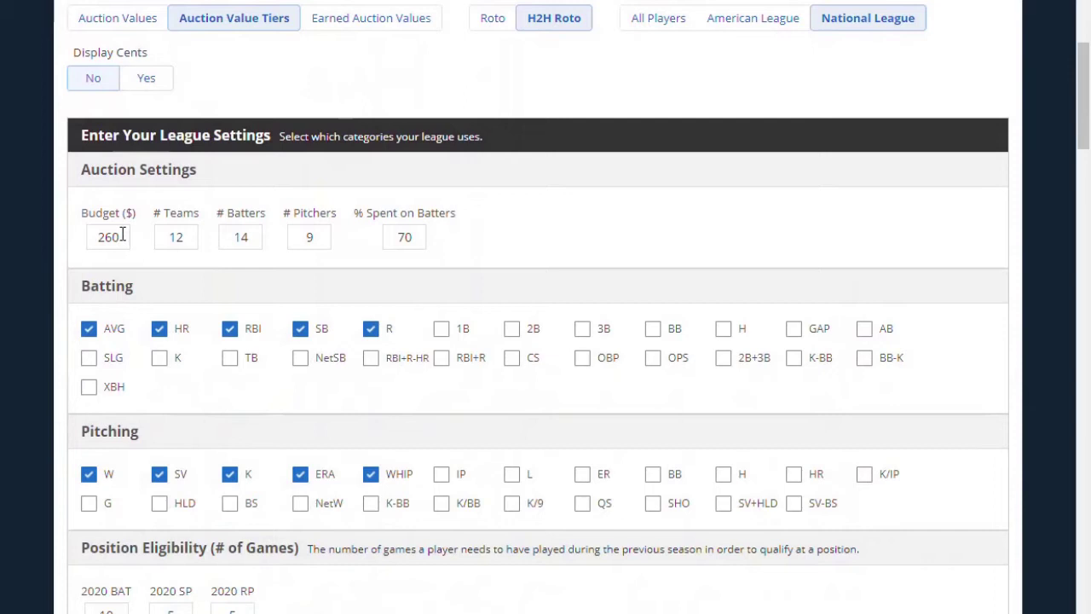
# Step: Set # Teams to 10 and % Spent on Batters to 60
pyautogui.doubleClick(161, 237)
pyautogui.write('10')
pyautogui.press('Tab')
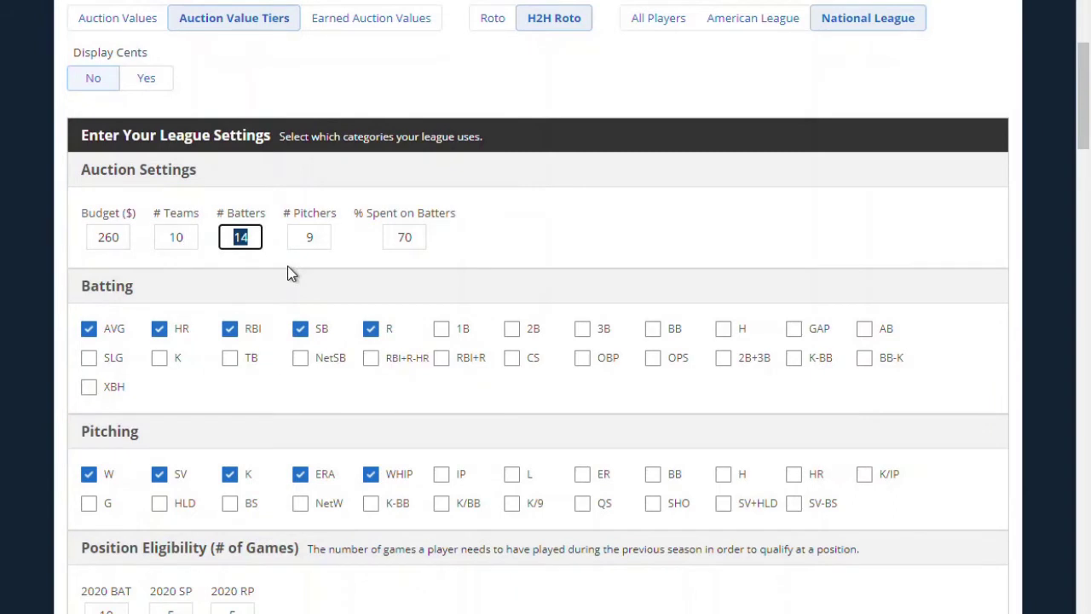
pyautogui.click(419, 237)
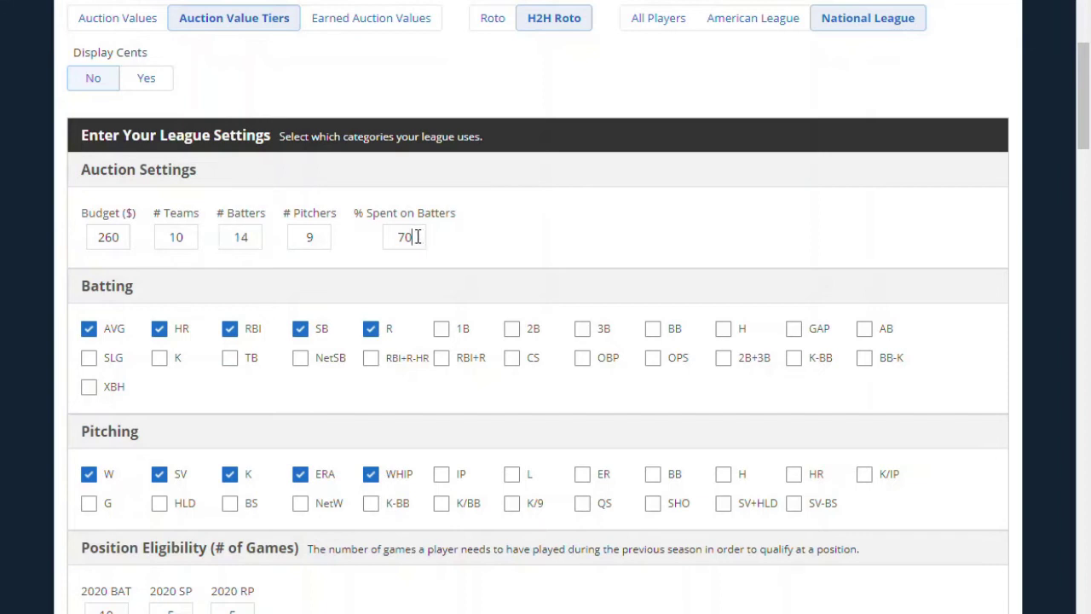
pyautogui.write('60')
pyautogui.click(490, 236)
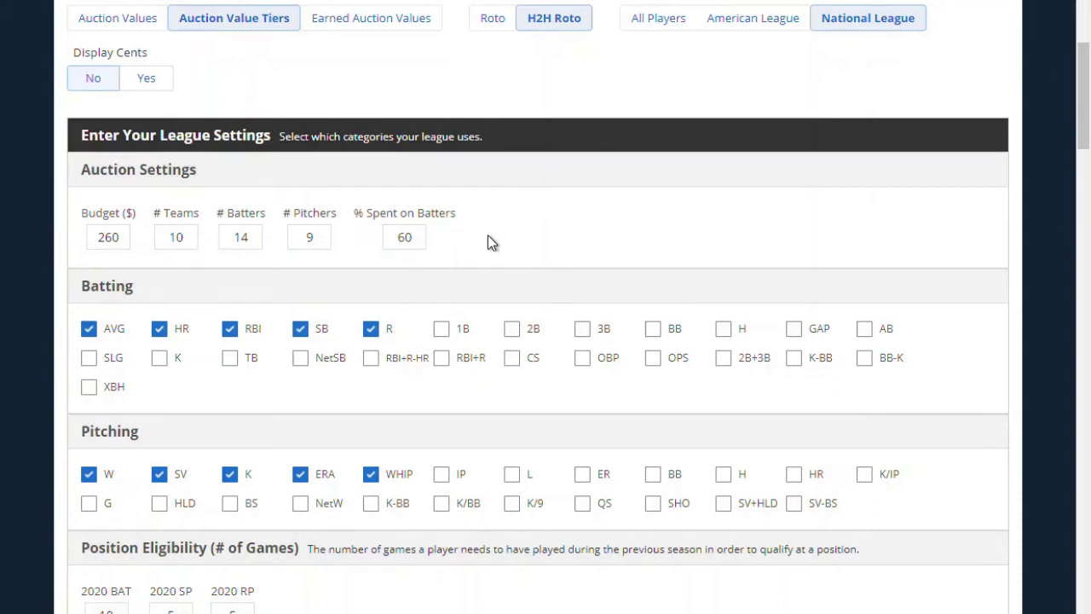
pyautogui.scroll(-2, 482, 244)
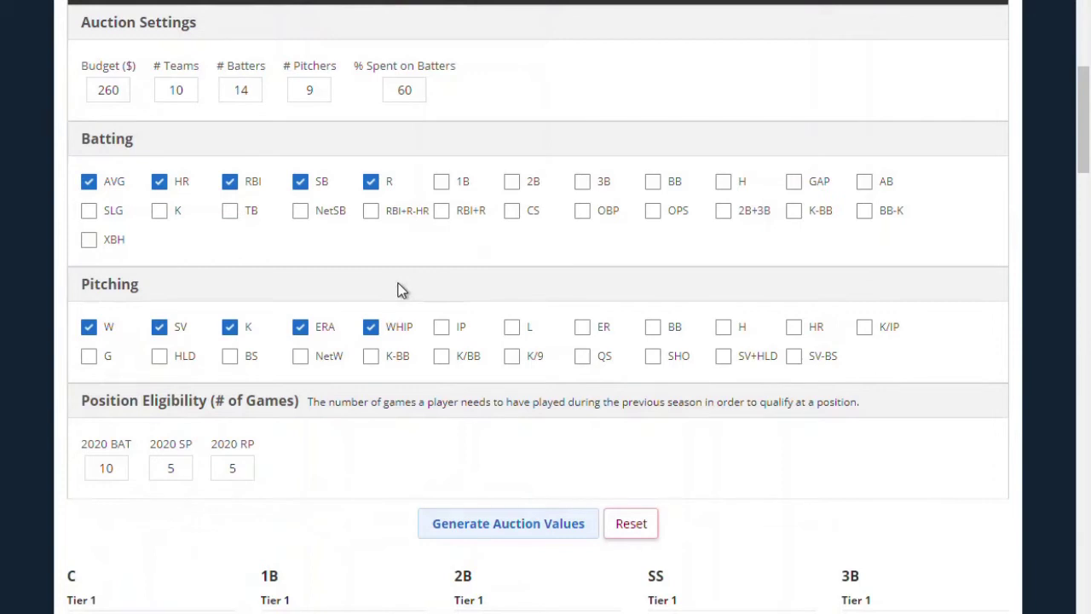
# Step: Add IP as a pitching category and generate the tiers for the 10-team NL league
pyautogui.click(442, 331)
pyautogui.scroll(-2, 422, 298)
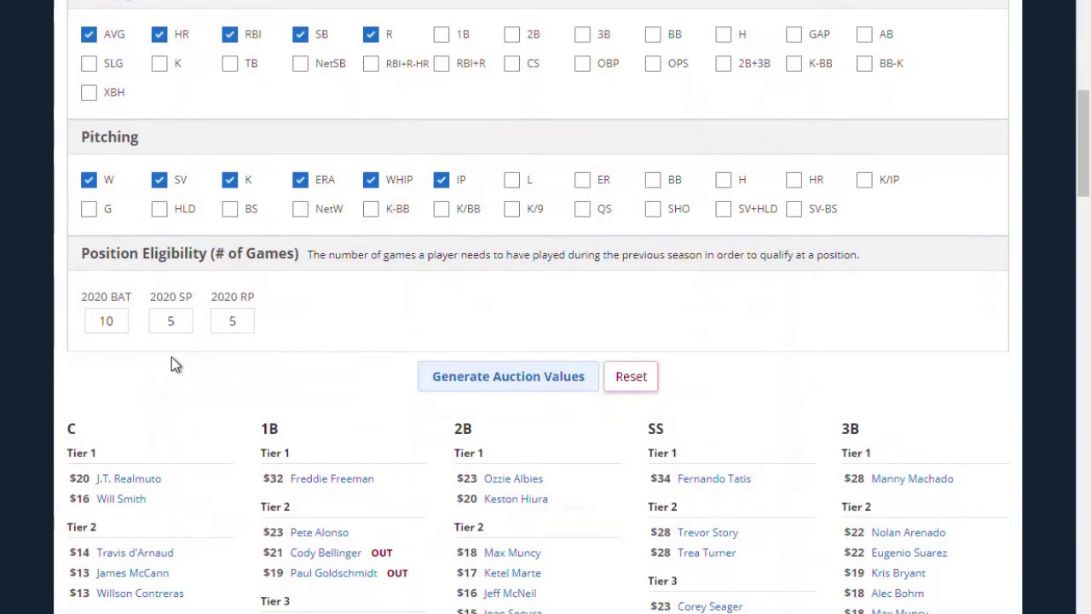
pyautogui.doubleClick(113, 320)
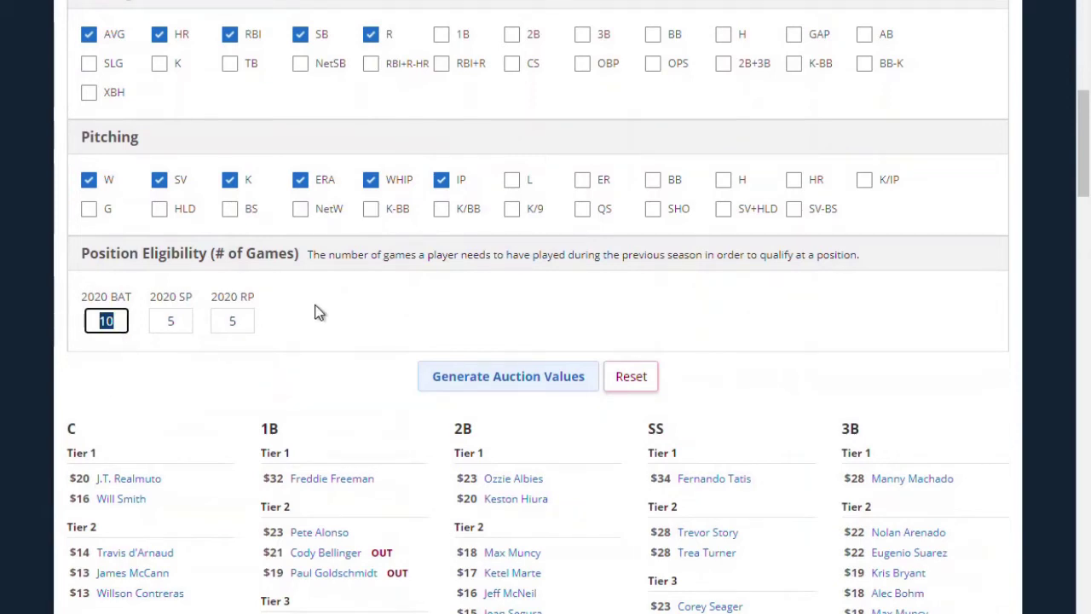
pyautogui.scroll(-1, 369, 326)
pyautogui.click(485, 229)
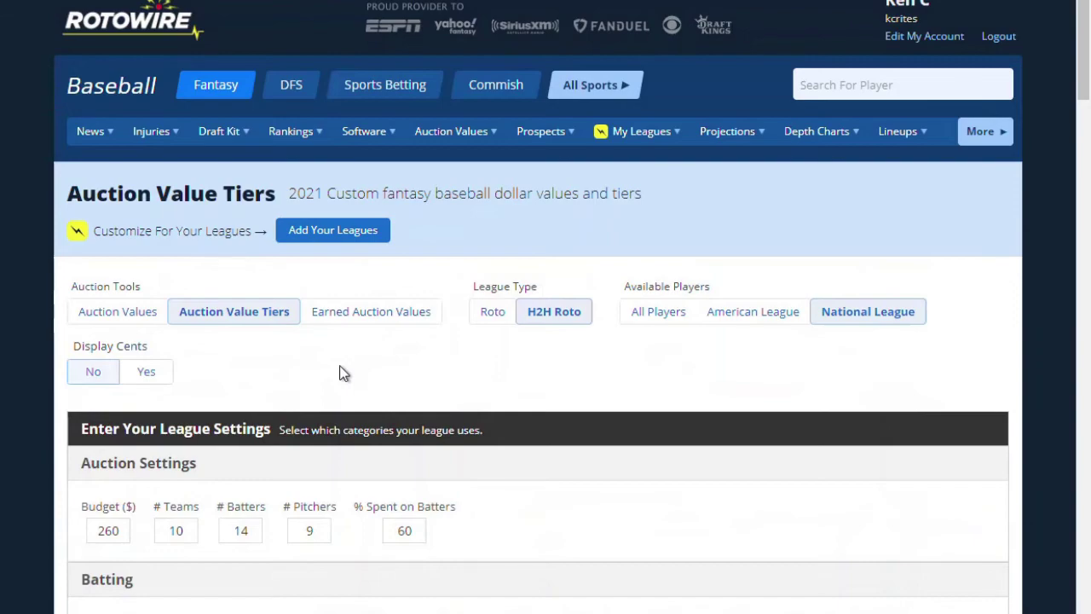
pyautogui.scroll(-5, 339, 373)
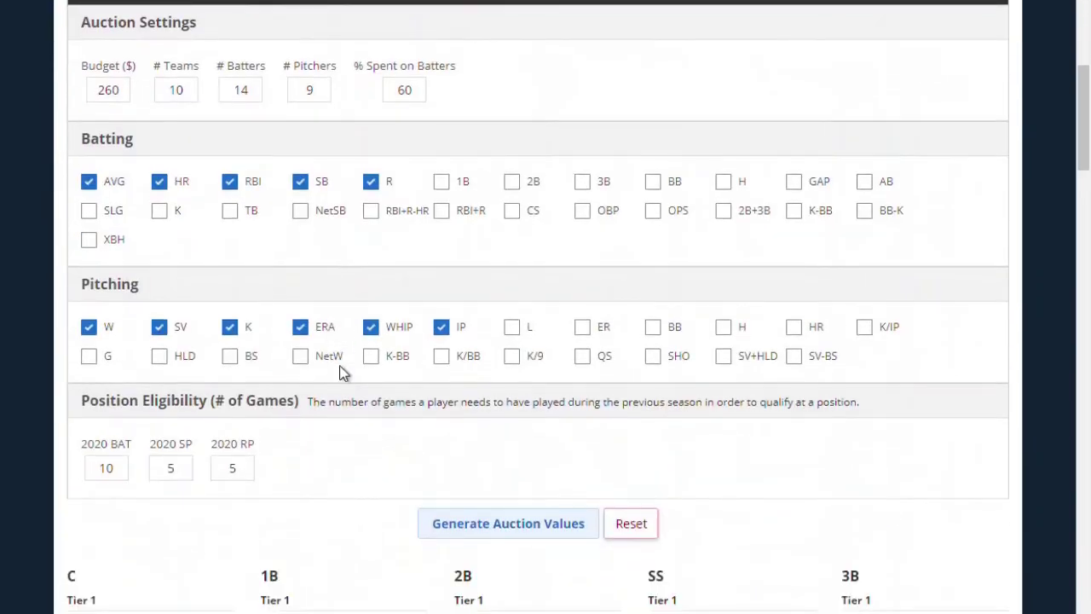
pyautogui.scroll(-2, 339, 373)
pyautogui.scroll(-2, 345, 339)
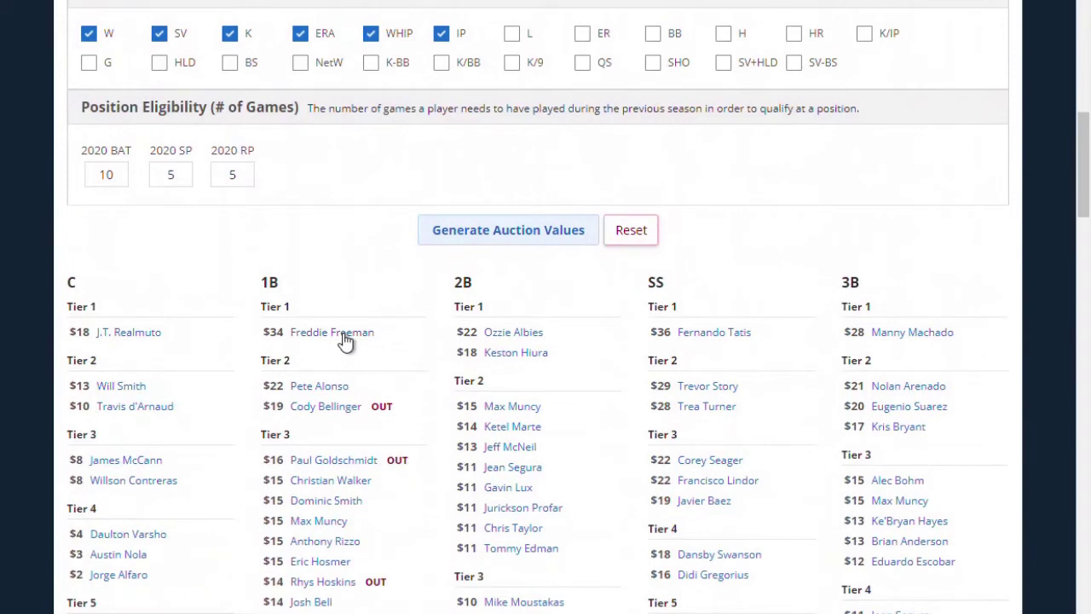
pyautogui.scroll(-2, 345, 340)
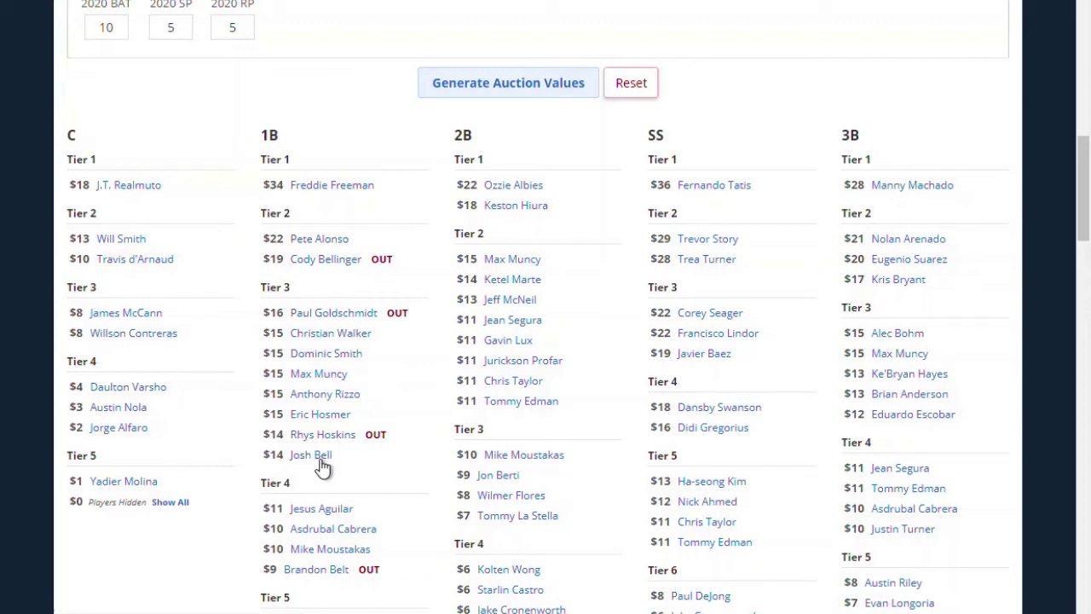
# Step: Scroll through the OF, DH, SP and RP tiers and back to the top
pyautogui.scroll(-10, 322, 467)
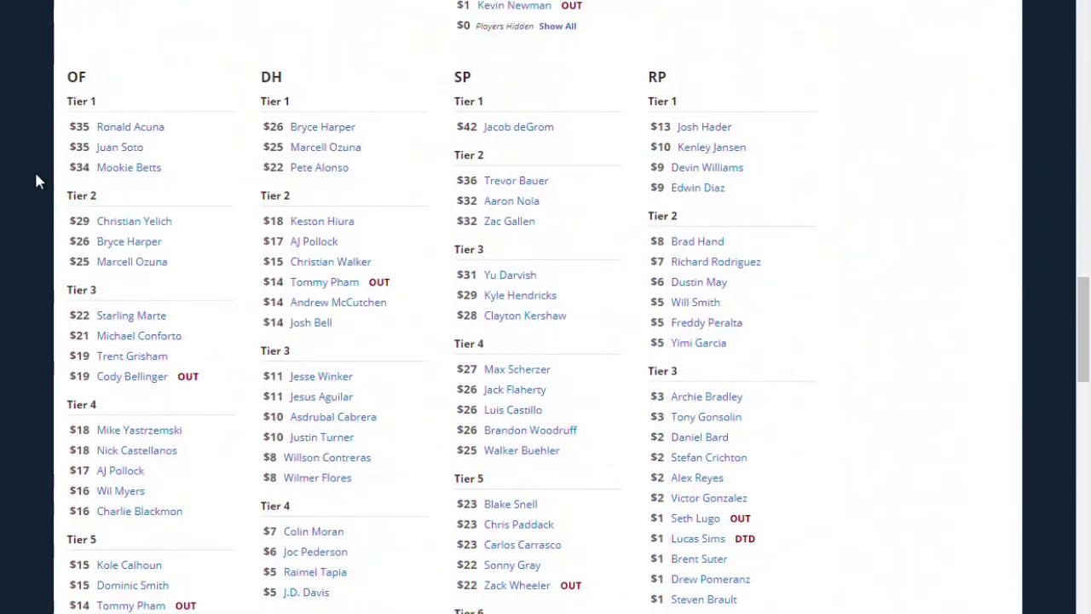
pyautogui.scroll(-5, 171, 109)
pyautogui.scroll(-9, 172, 109)
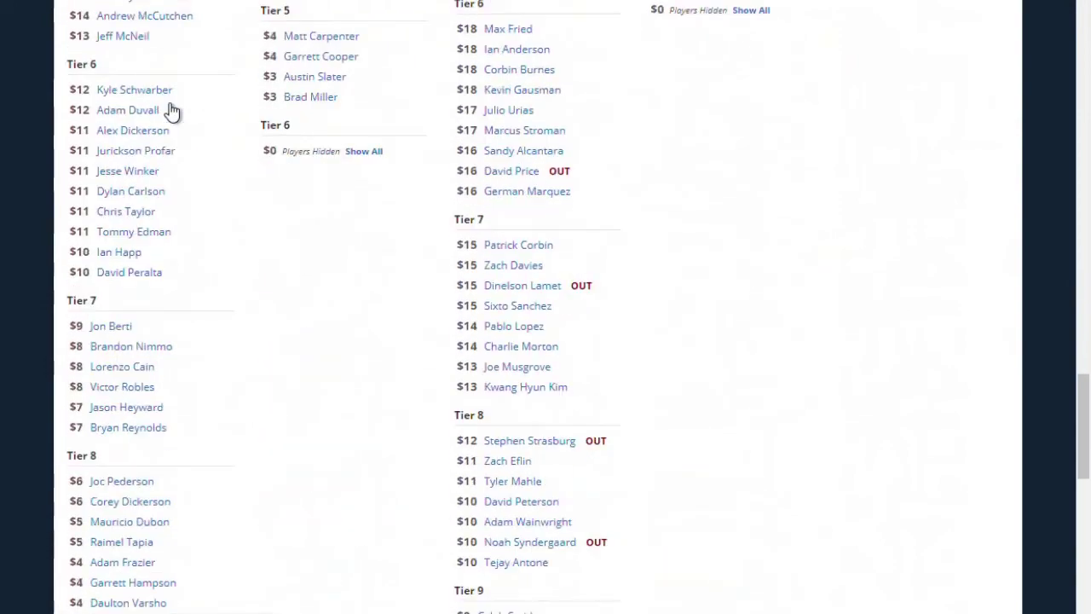
pyautogui.scroll(14, 169, 109)
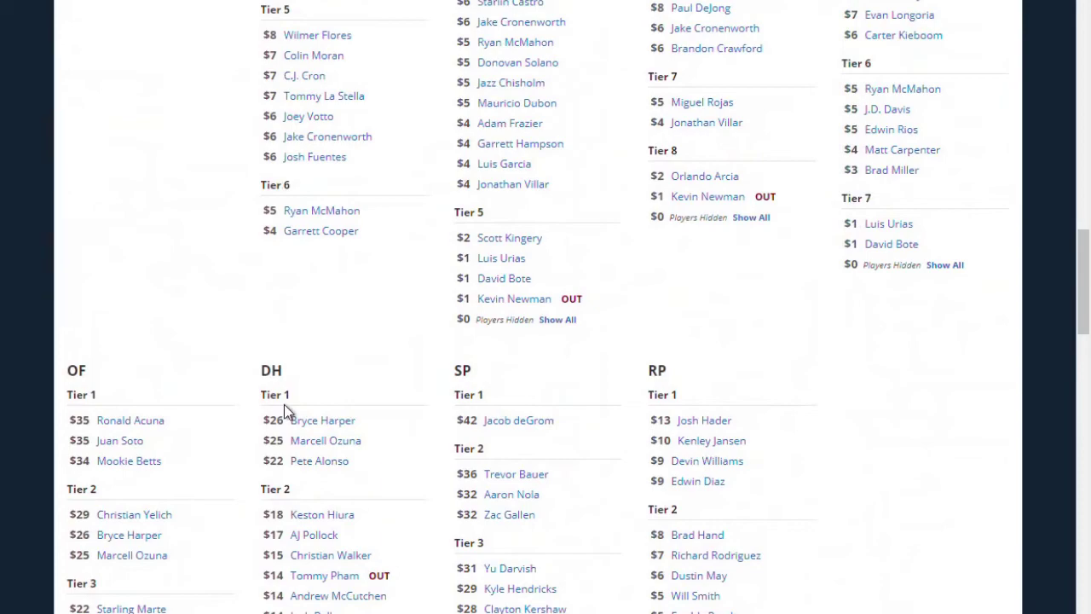
pyautogui.scroll(-10, 278, 379)
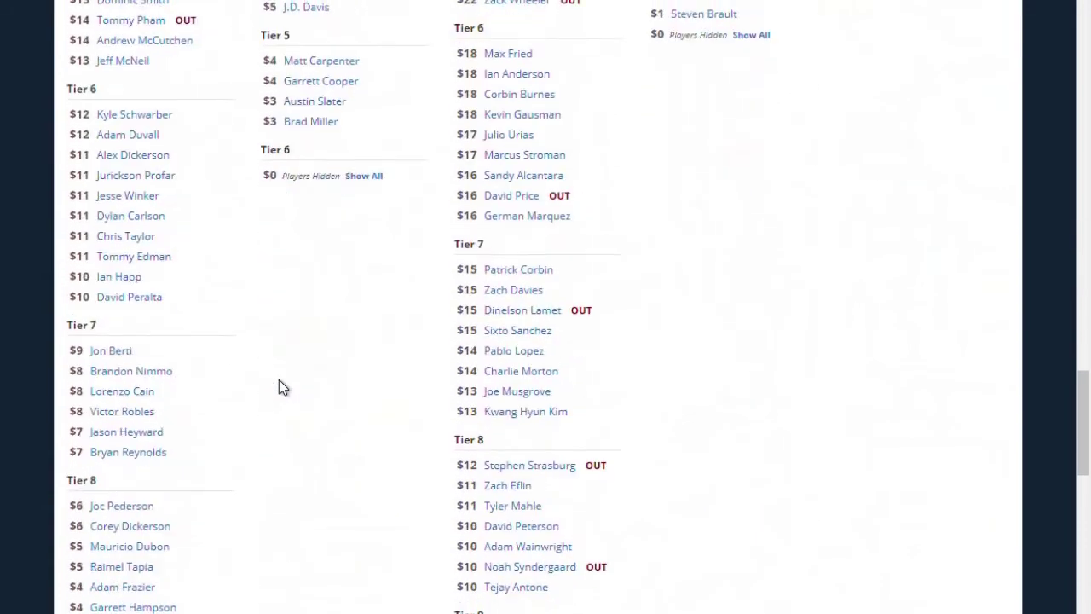
pyautogui.scroll(20, 279, 380)
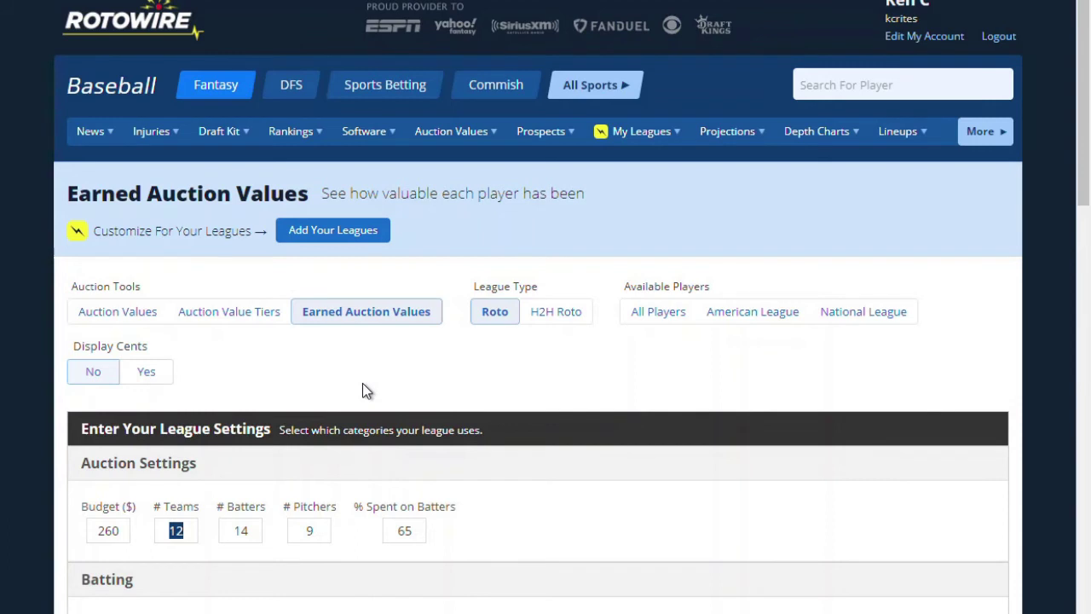
# Step: Set Earned Auction Values to H2H Roto and National League, keeping IP checked in pitching
pyautogui.click(569, 317)
pyautogui.click(566, 311)
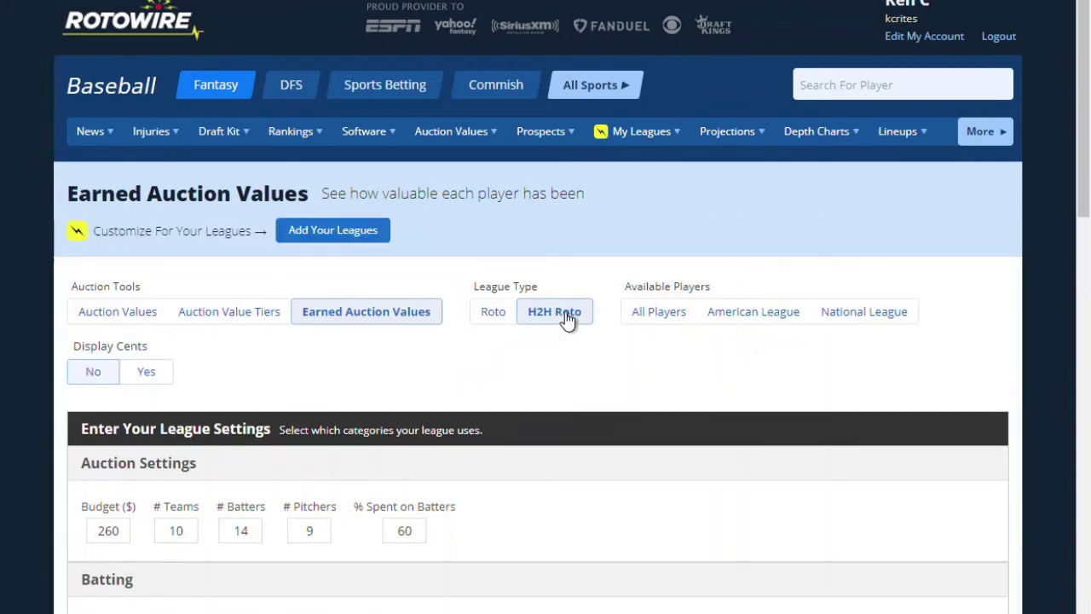
pyautogui.click(857, 312)
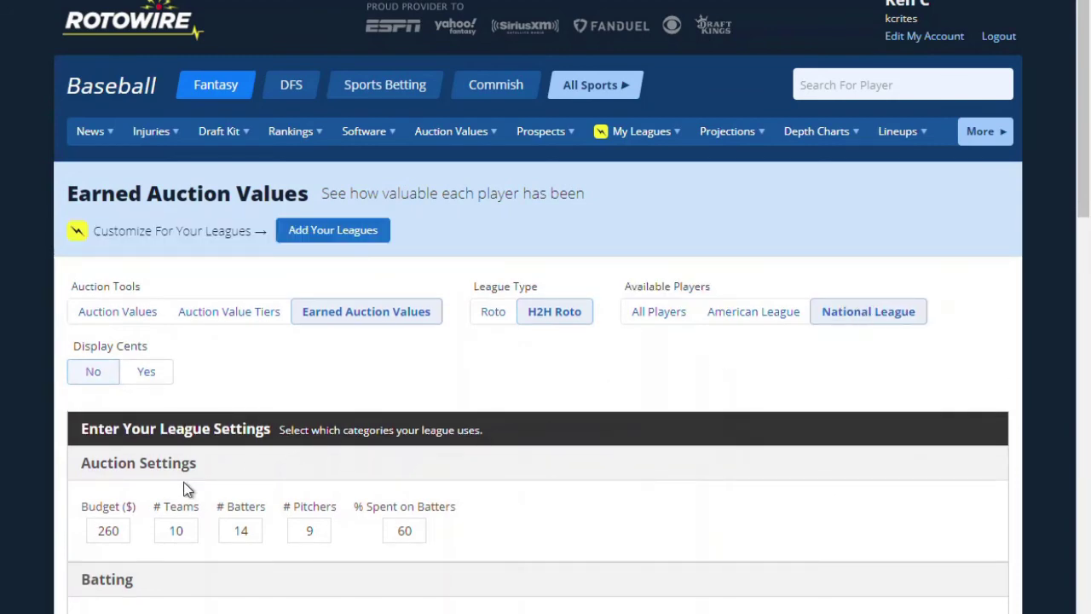
pyautogui.scroll(-3, 198, 428)
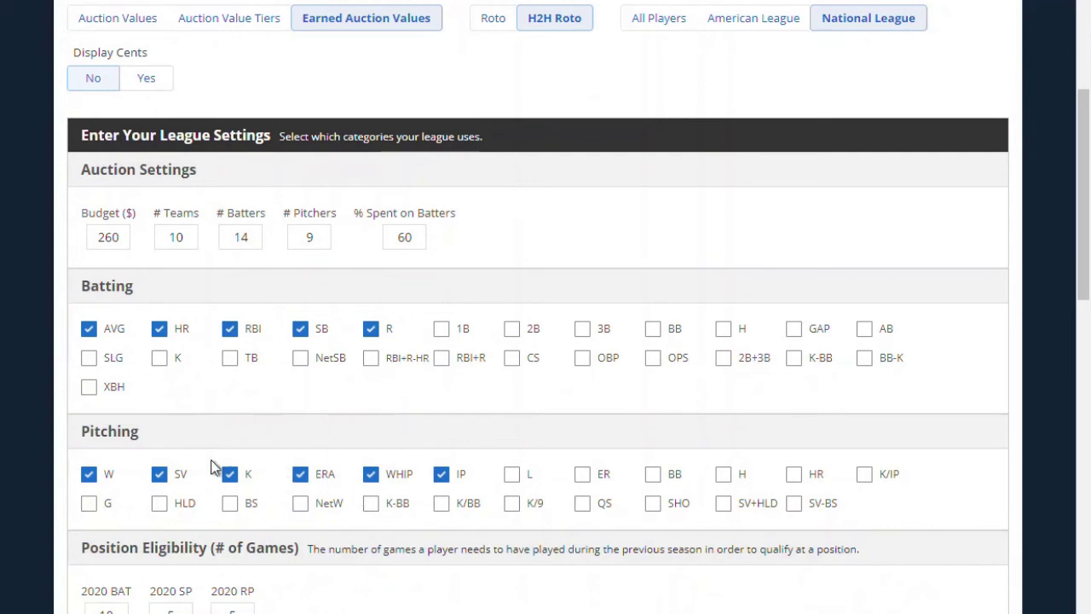
pyautogui.click(441, 477)
pyautogui.click(440, 480)
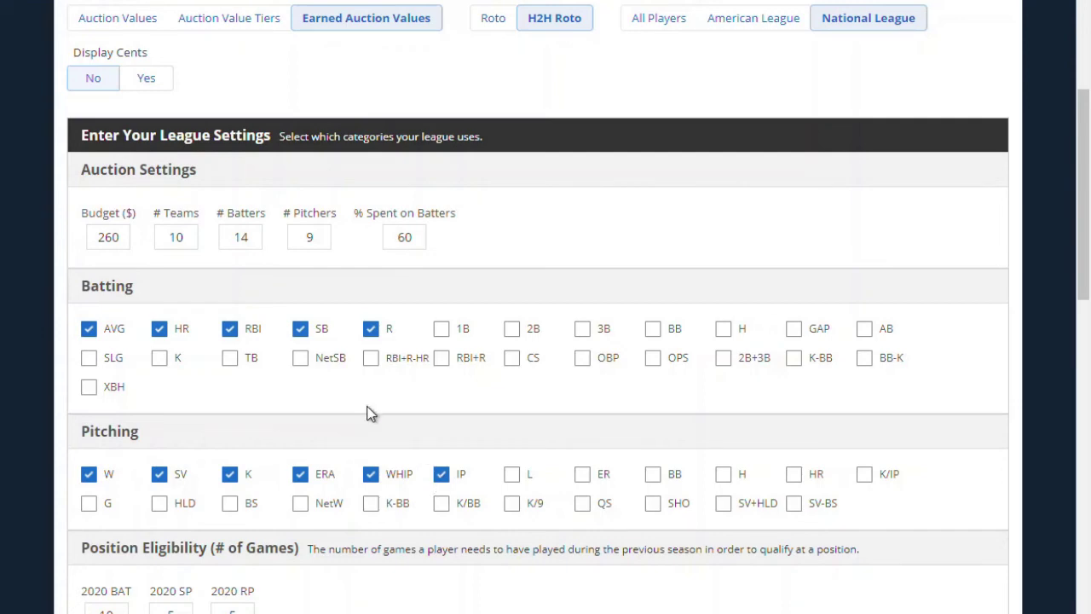
pyautogui.scroll(-2, 368, 412)
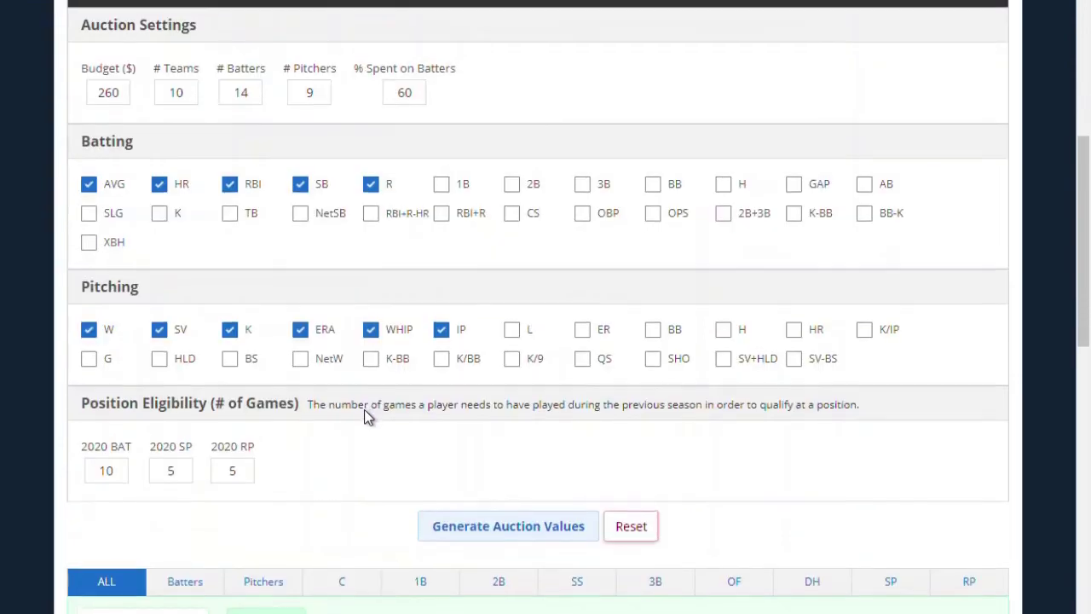
pyautogui.scroll(6, 364, 414)
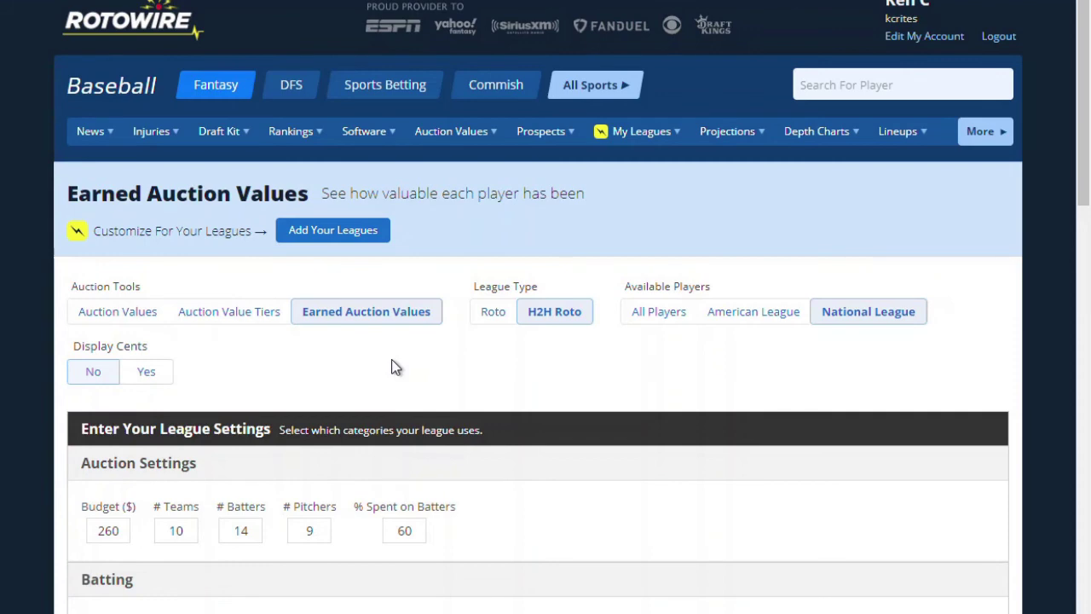
# Step: Generate the 2020 NL H2H earned auction values for the current league settings
pyautogui.scroll(-7, 395, 368)
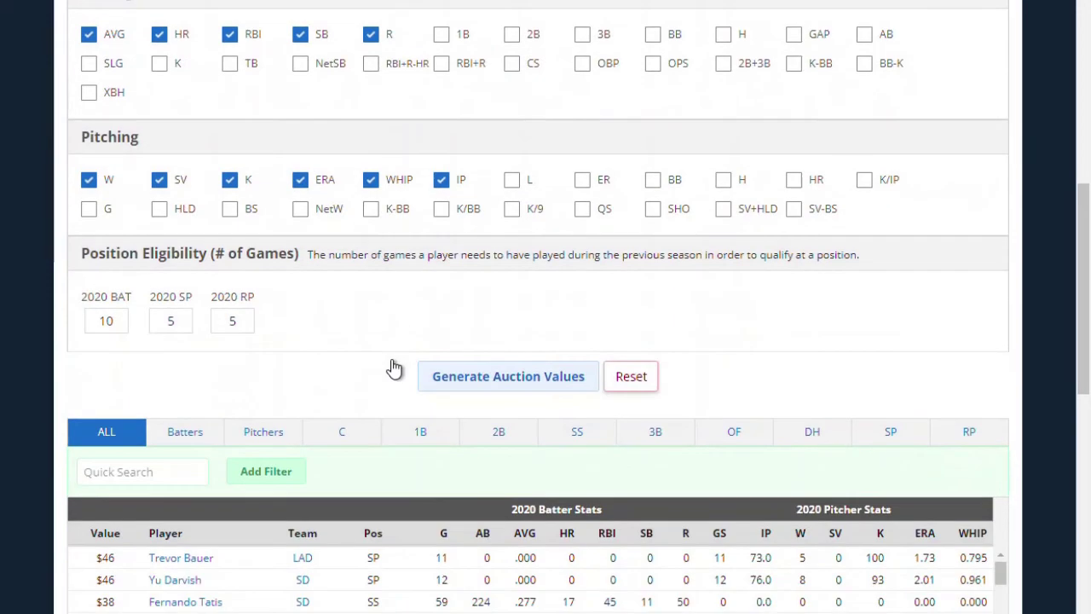
pyautogui.click(465, 386)
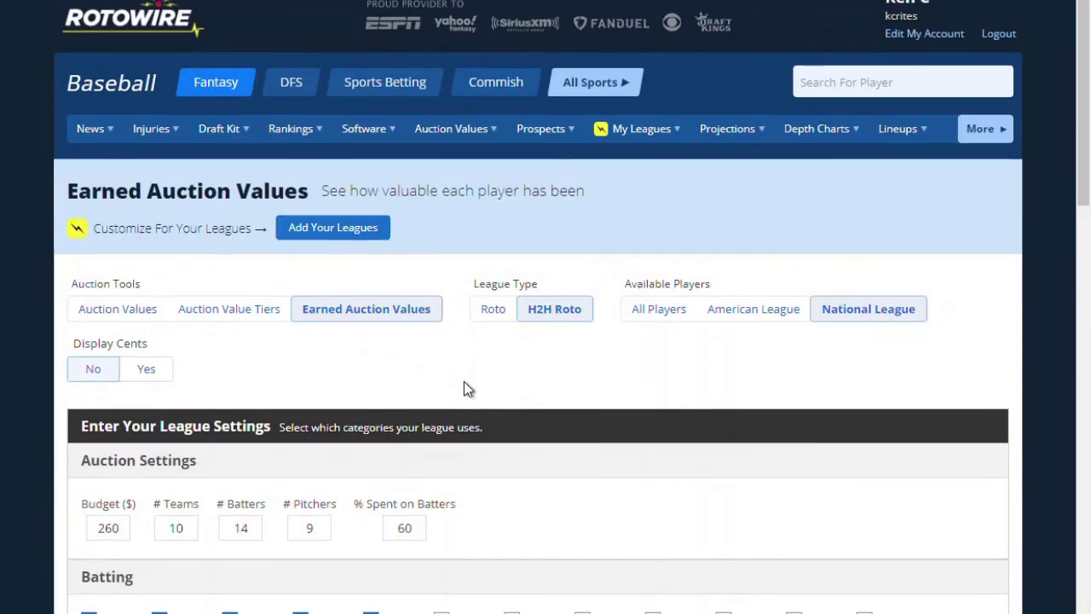
pyautogui.scroll(-7, 464, 383)
pyautogui.scroll(-3, 460, 386)
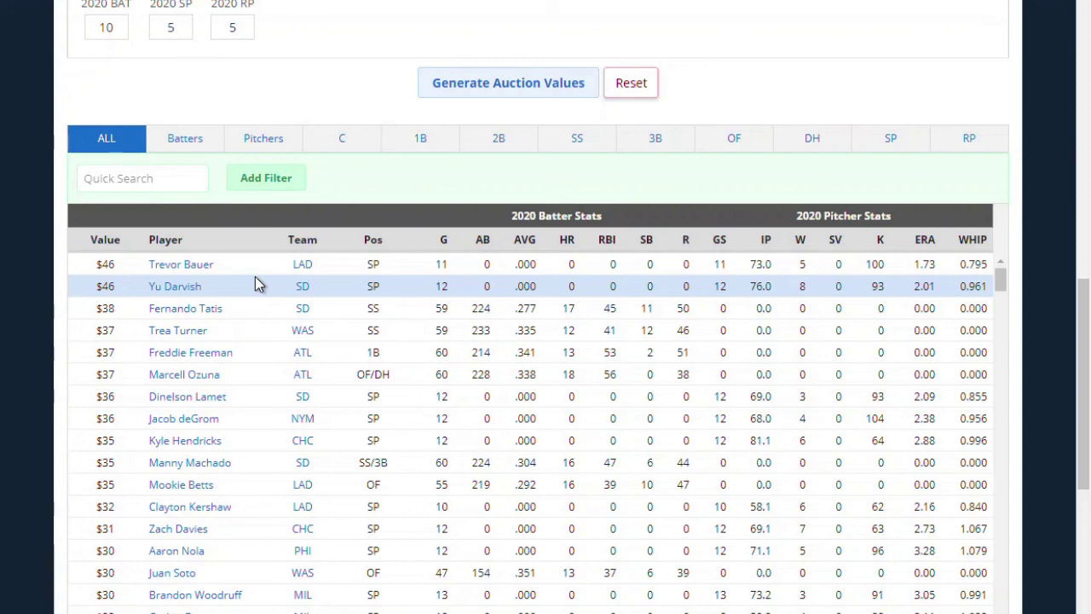
# Step: Review the values table down the list and back to the $46 Trevor Bauer and Yu Darvish
pyautogui.scroll(-3, 255, 286)
pyautogui.scroll(-3, 901, 401)
pyautogui.scroll(-2, 1049, 436)
pyautogui.scroll(-3, 1050, 436)
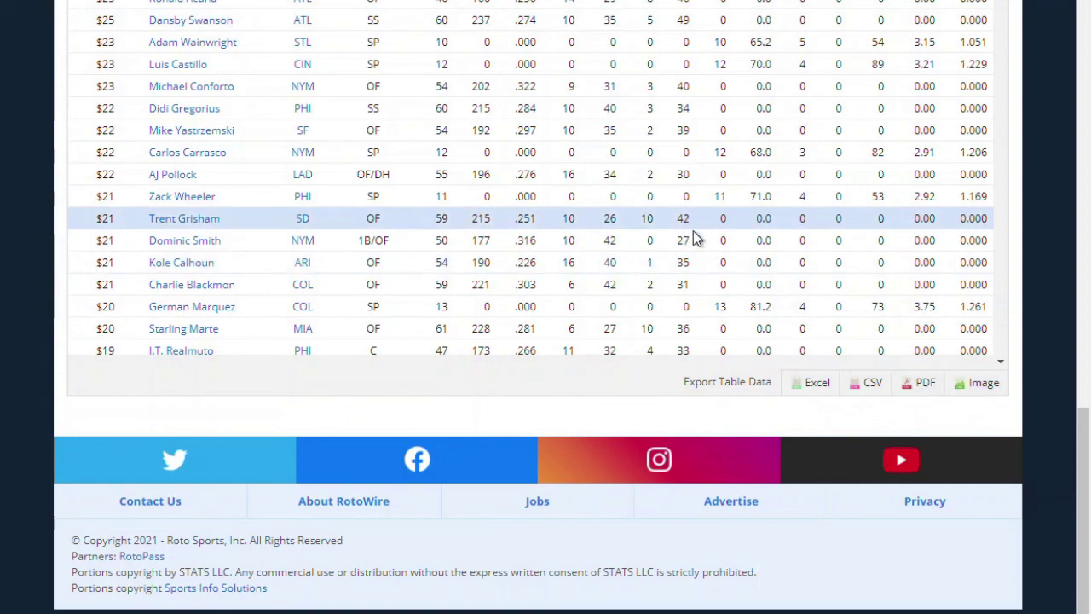
pyautogui.scroll(5, 743, 266)
pyautogui.scroll(10, 1010, 260)
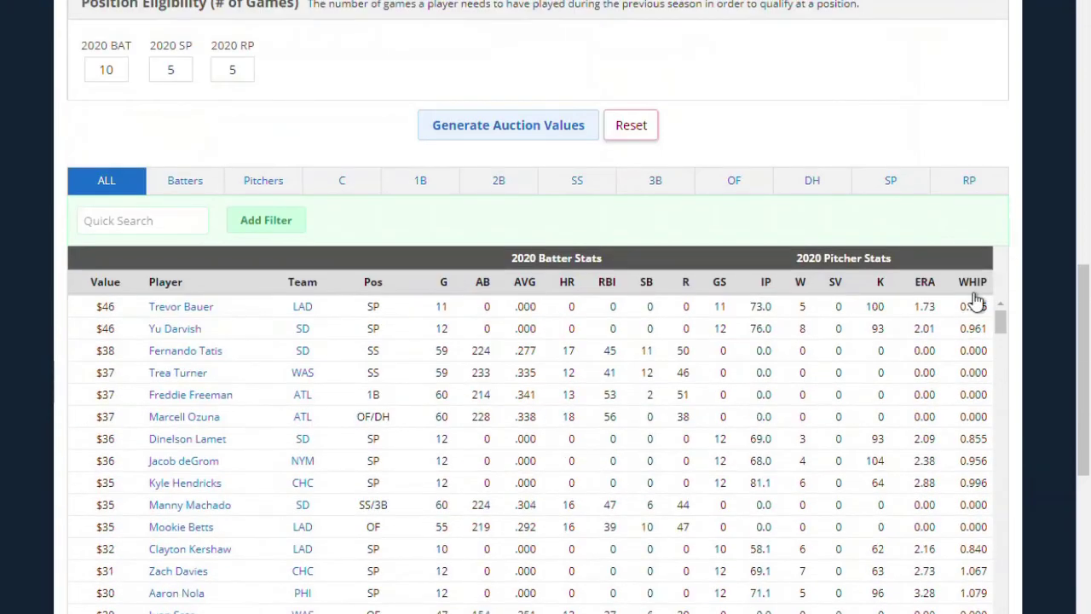
pyautogui.scroll(-8, 669, 383)
pyautogui.scroll(-20, 596, 388)
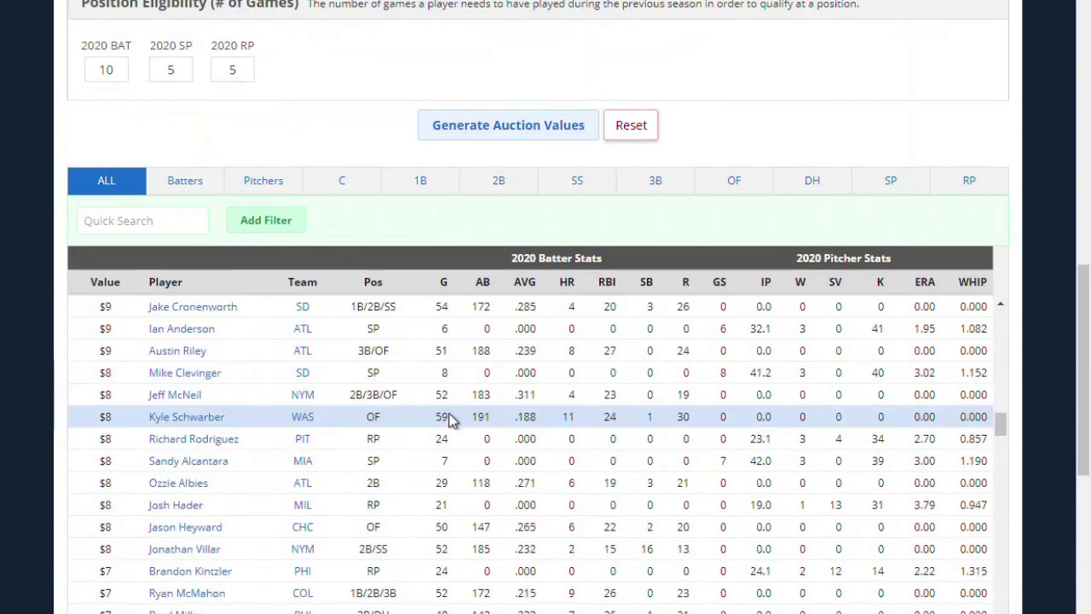
pyautogui.scroll(-10, 443, 423)
pyautogui.scroll(10, 443, 423)
pyautogui.scroll(20, 444, 423)
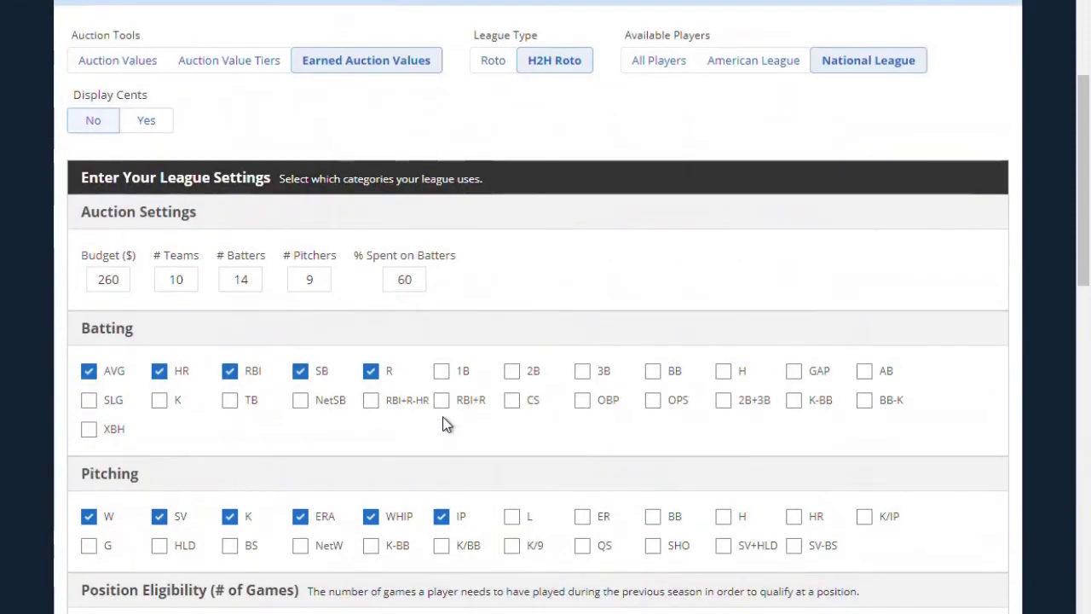
pyautogui.scroll(3, 443, 423)
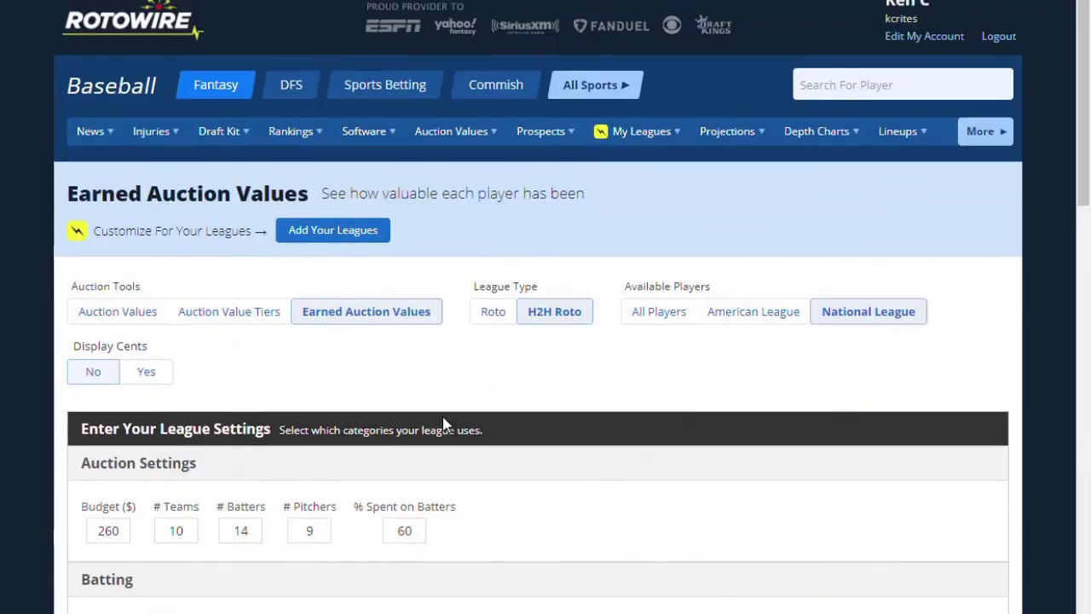